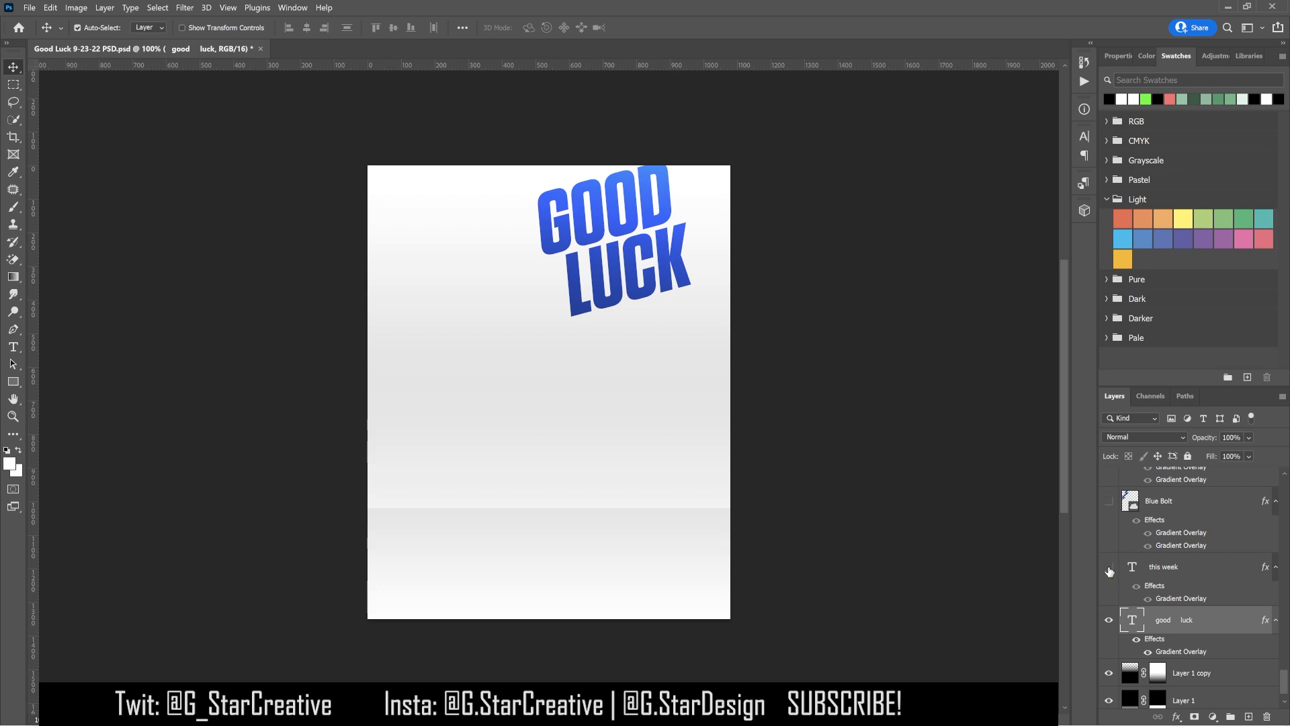
# Show the "this week" text layer under the GOOD LUCK title, then select the "good luck" text layer
pyautogui.click(1110, 569)
pyautogui.click(1155, 569)
pyautogui.scroll(1, 1154, 570)
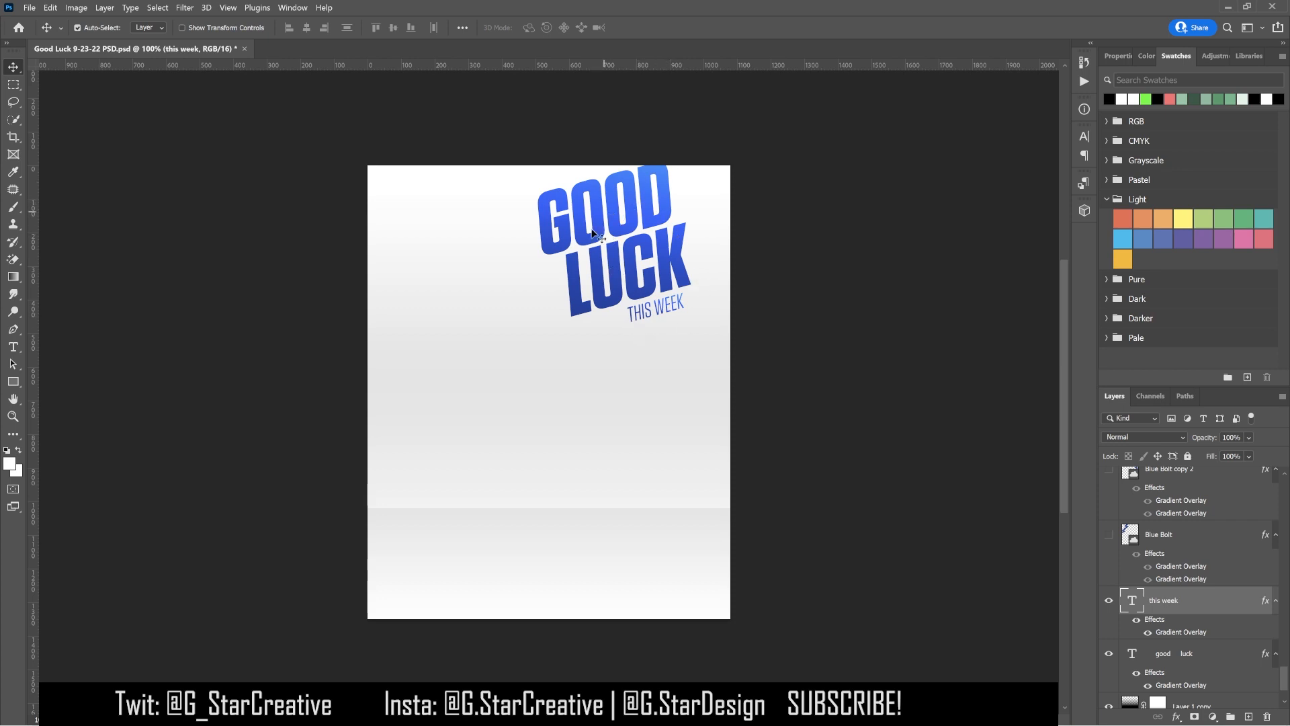
pyautogui.click(672, 256)
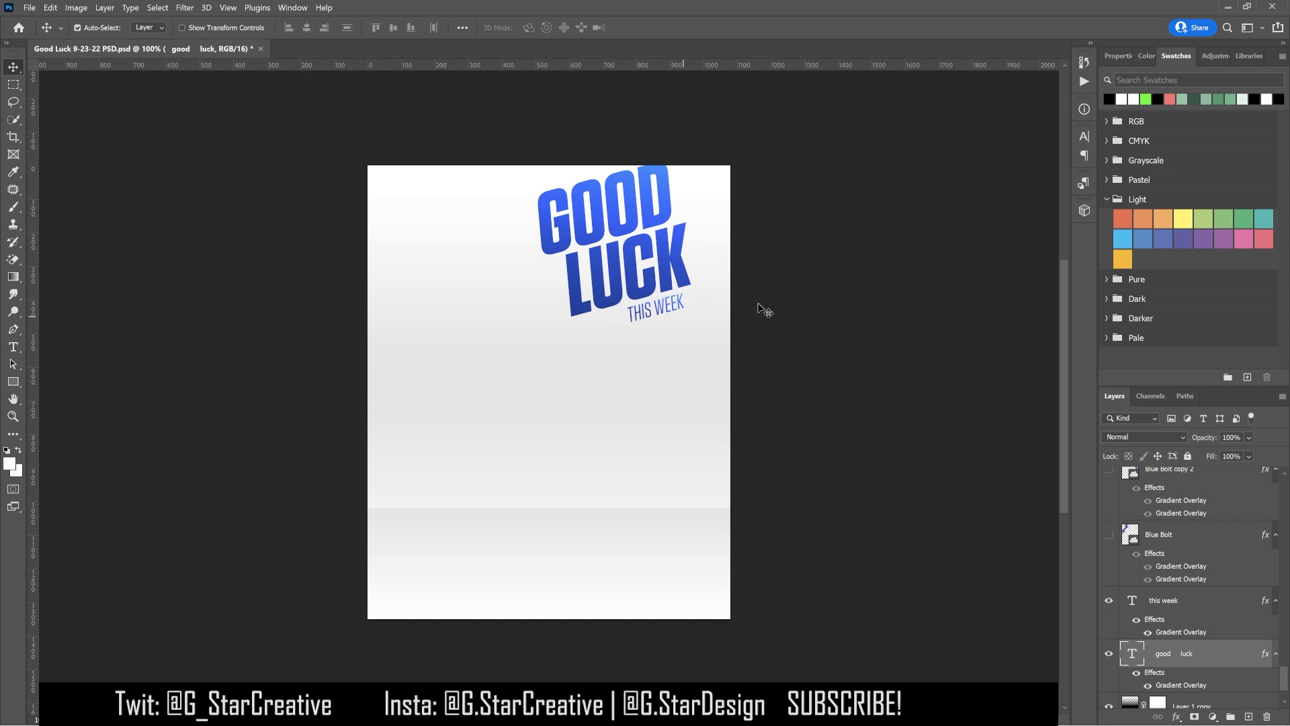
# Show the Blue Bolt and Blue Bolt copy 2 lightning layers, keeping Blue Bolt selected
pyautogui.click(1109, 534)
pyautogui.click(1159, 538)
pyautogui.scroll(1, 1171, 555)
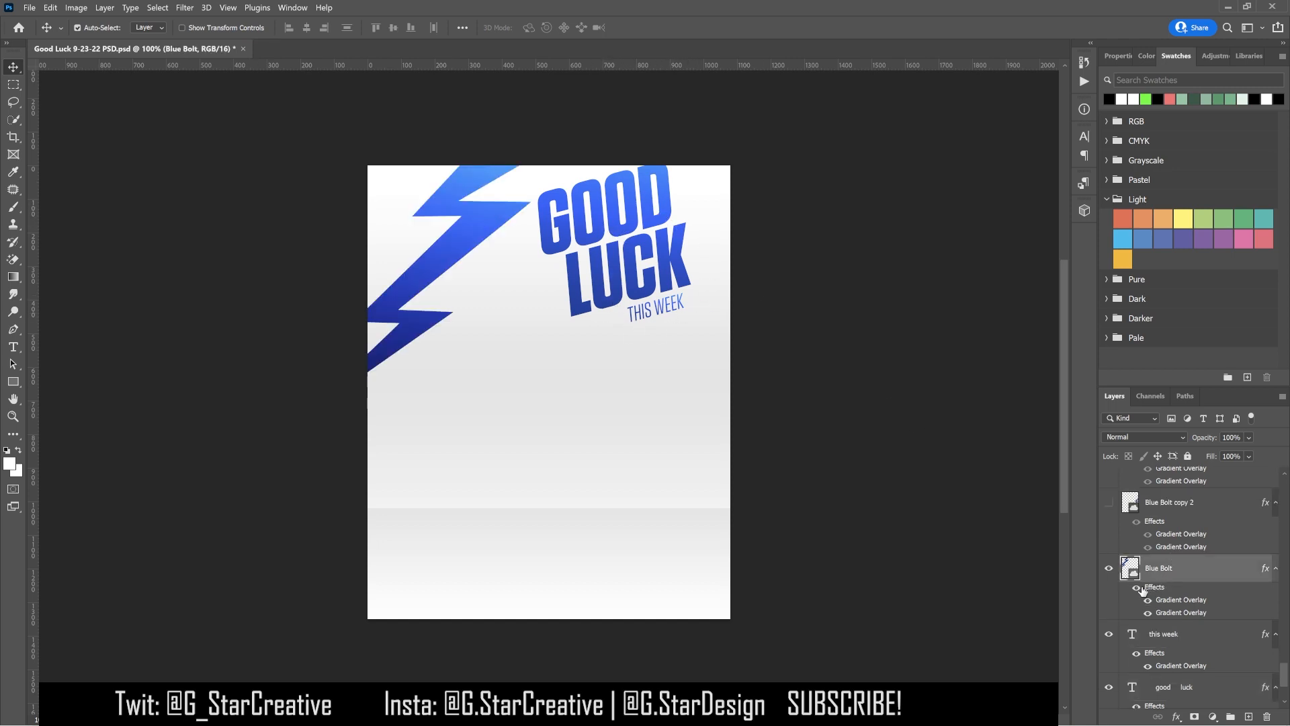
pyautogui.scroll(1, 1154, 591)
pyautogui.click(1110, 537)
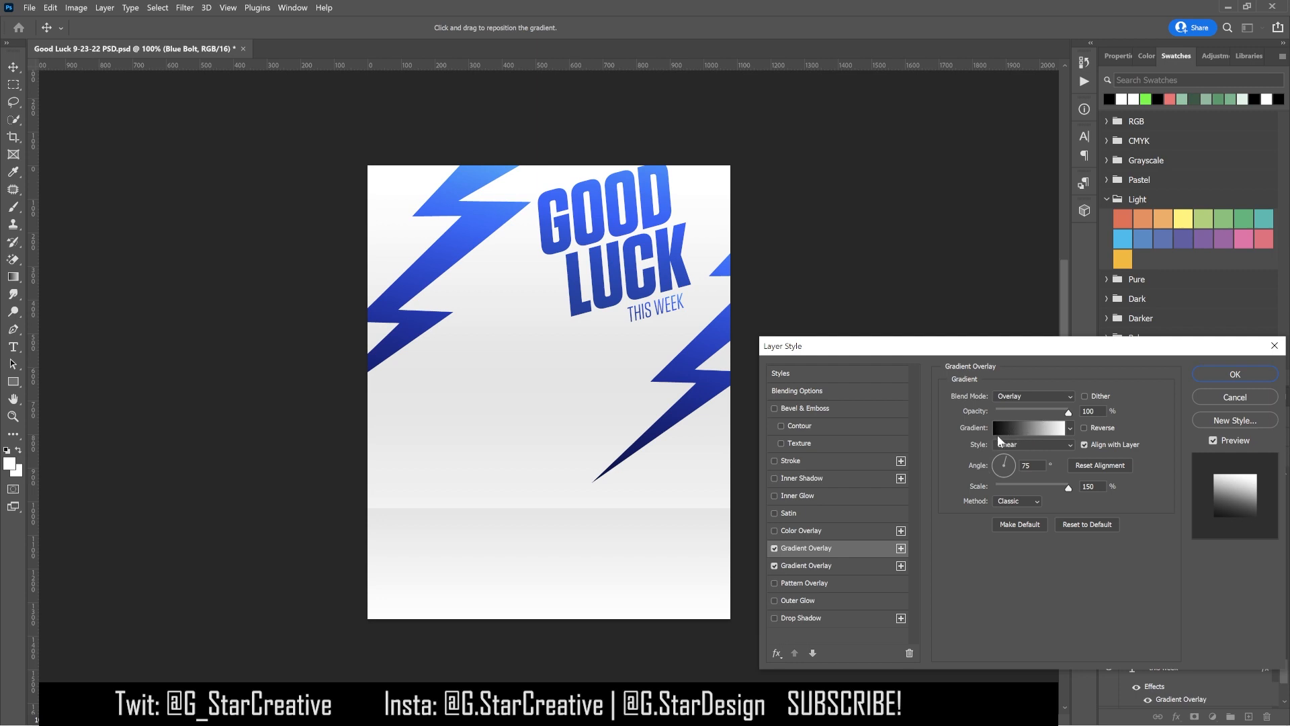
# Review the settings of both Gradient Overlay effects on the Blue Bolt layer and close the layer style
pyautogui.click(848, 571)
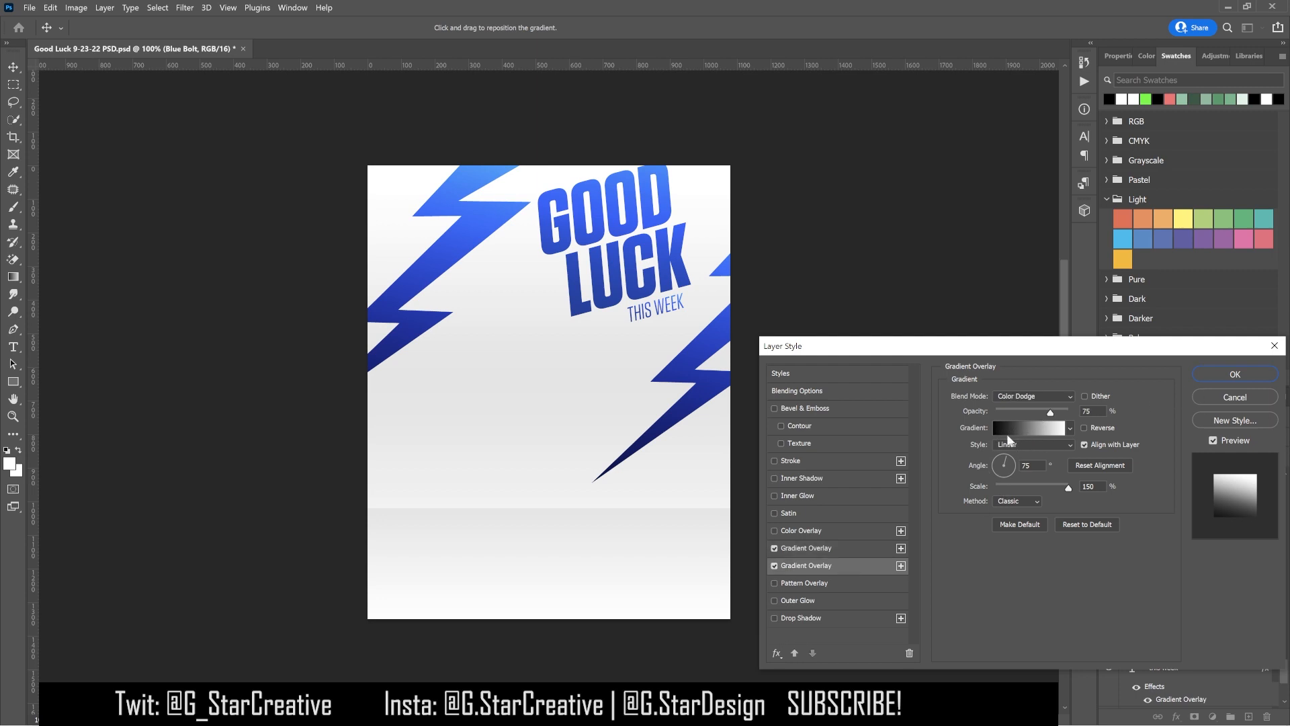
pyautogui.click(1274, 345)
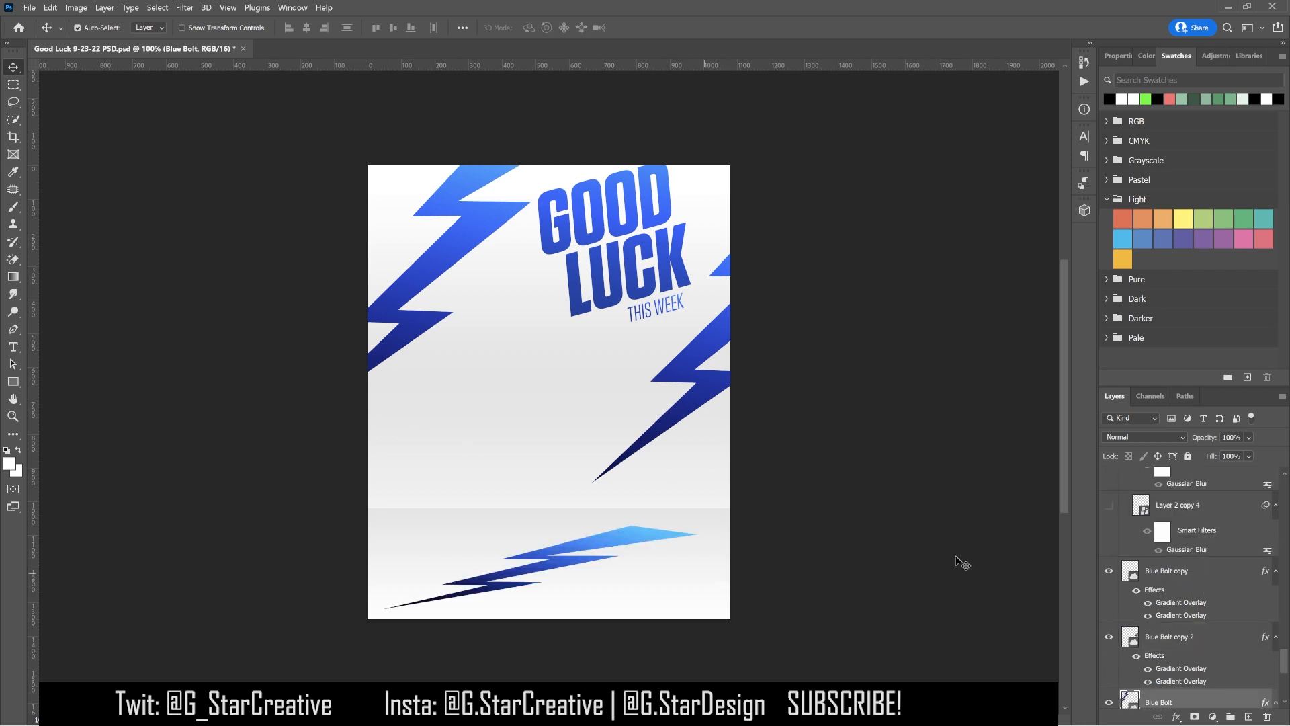
# Try a vertical squash on the Blue Bolt copy floor lightning with Free Transform
pyautogui.click(1148, 578)
pyautogui.hotkey('ctrl', 't')
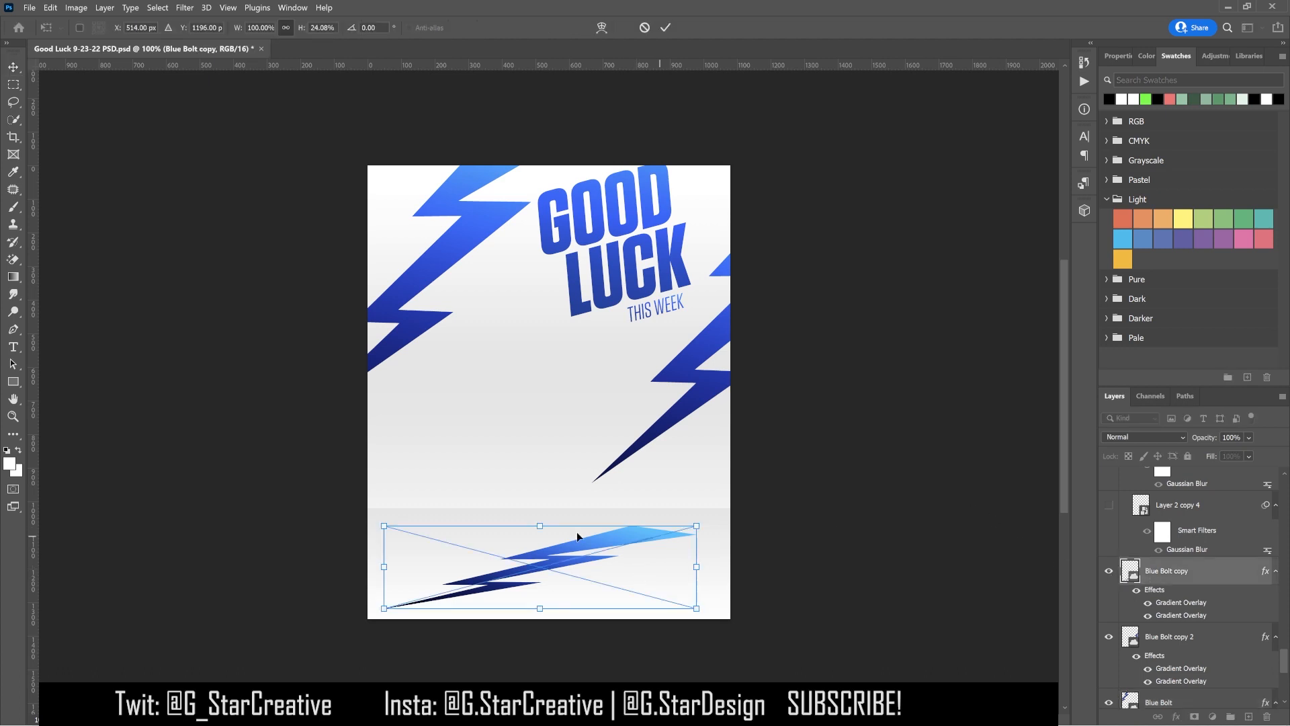
pyautogui.moveTo(535, 523)
pyautogui.mouseDown()
pyautogui.moveTo(541, 455)
pyautogui.moveTo(542, 526)
pyautogui.mouseUp()
pyautogui.press('Return')
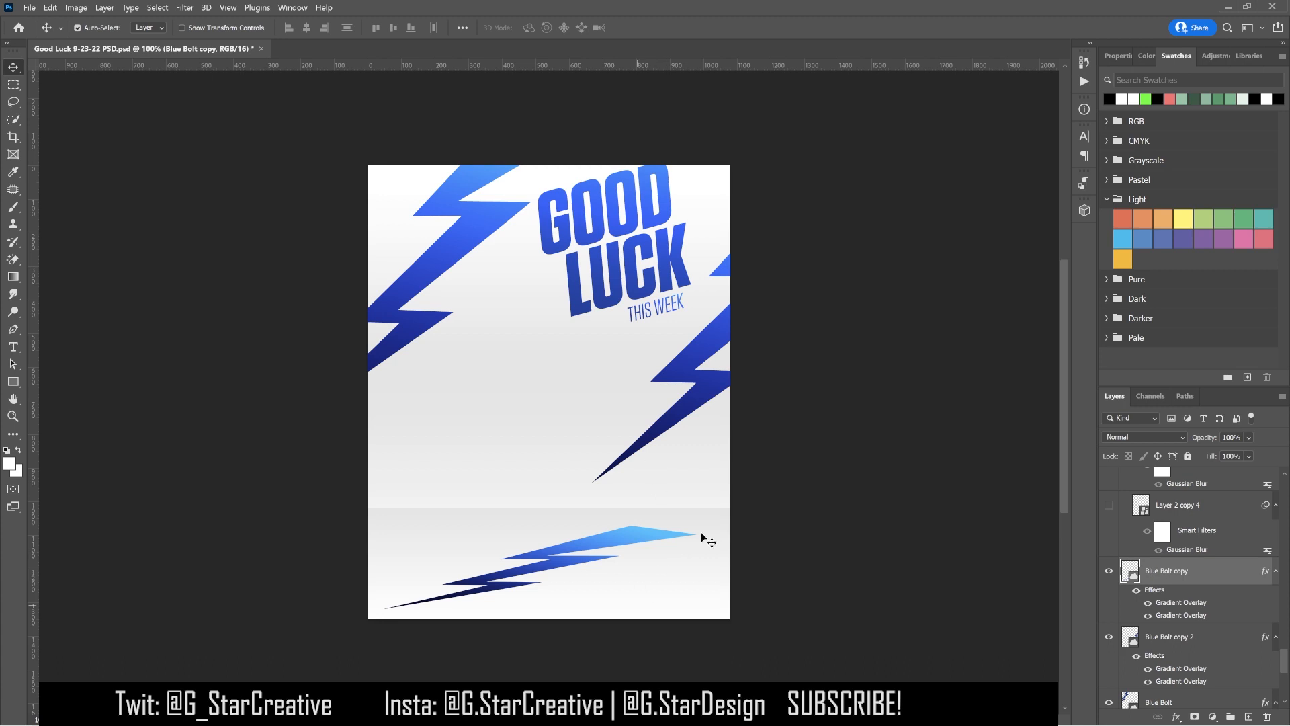
# Show the blurred shadow layers of Group 5 above the floor bolt, from Layer 2 copy 4 up to Layer 2 copy 3
pyautogui.scroll(2, 1163, 560)
pyautogui.click(1109, 572)
pyautogui.click(1164, 575)
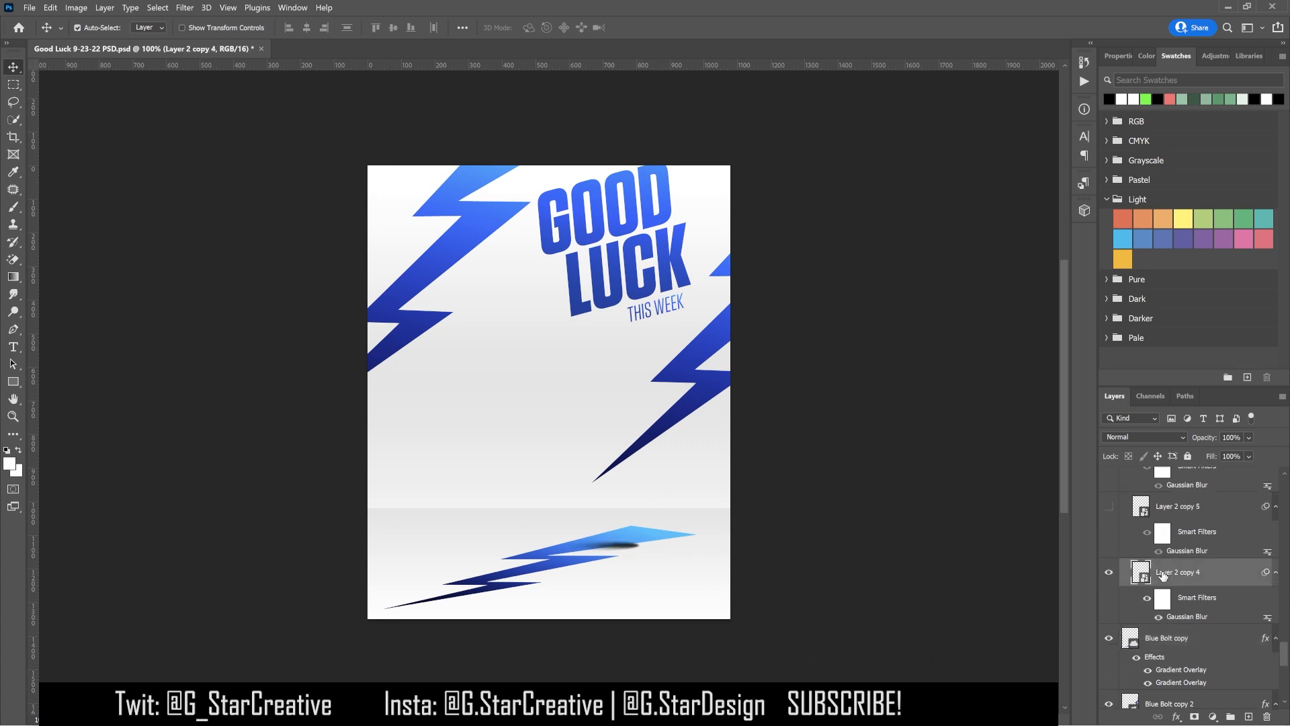
pyautogui.scroll(1, 1163, 576)
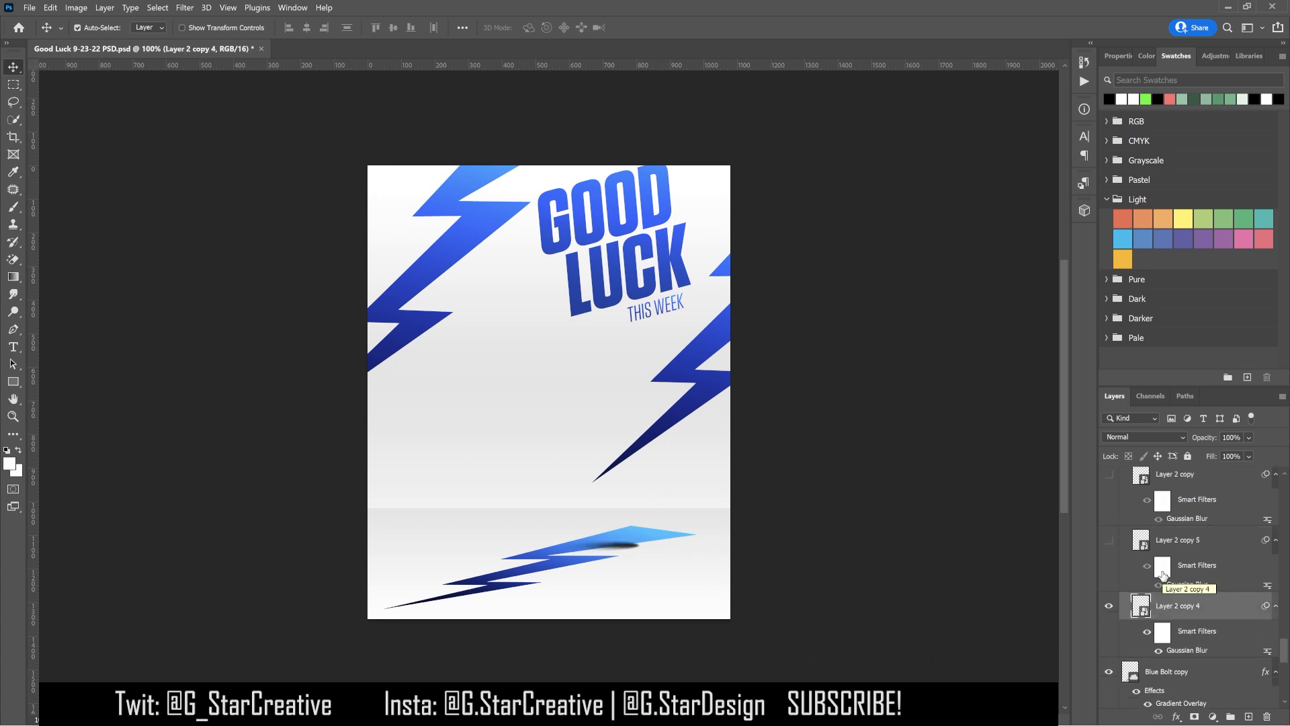
pyautogui.scroll(2, 1148, 550)
pyautogui.click(1111, 528)
pyautogui.scroll(2, 1157, 534)
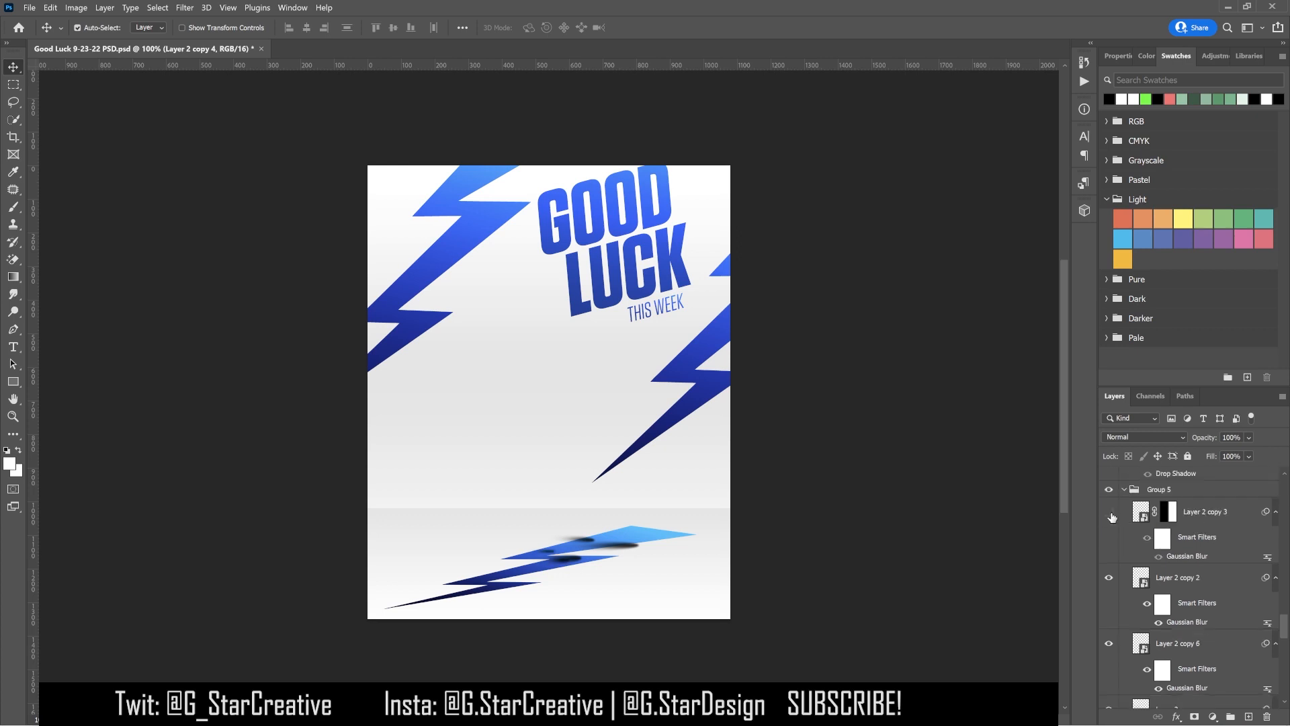
pyautogui.click(1111, 515)
# Paint a single soft black dot on a new layer near the canvas centre with the 200 px Brush
pyautogui.click(14, 207)
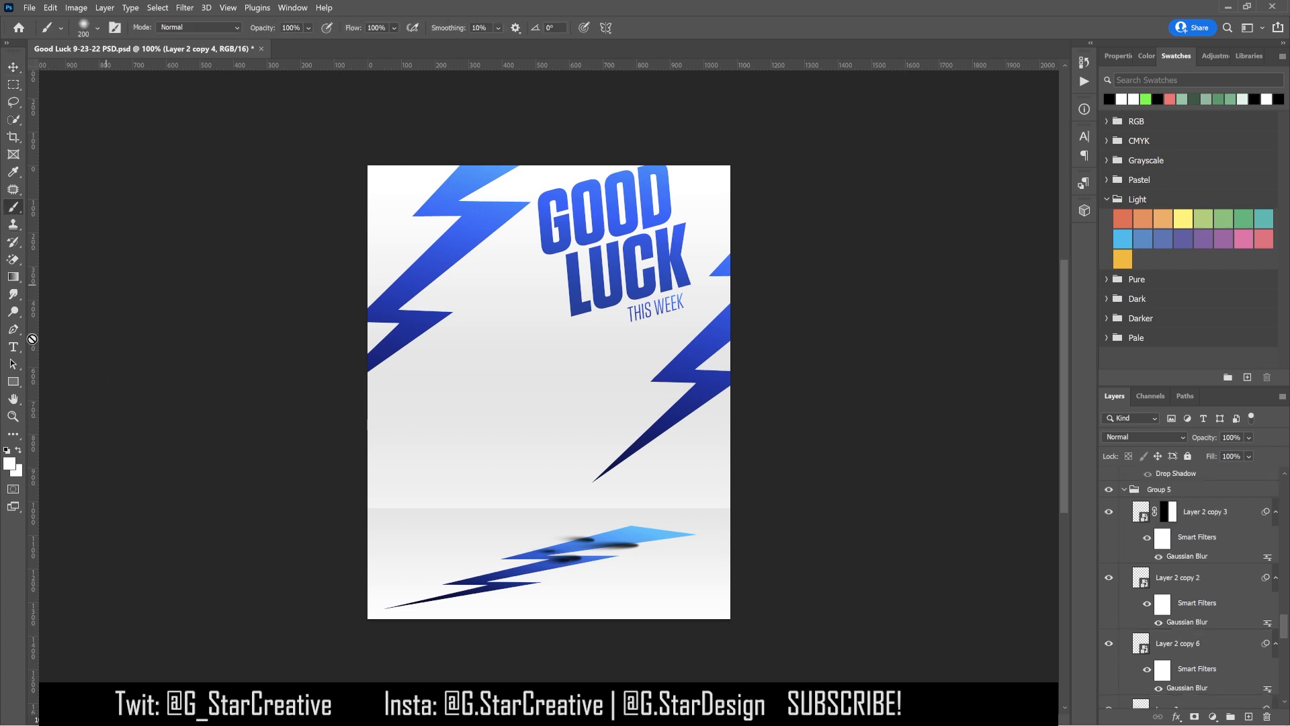
pyautogui.click(7, 451)
pyautogui.click(1249, 716)
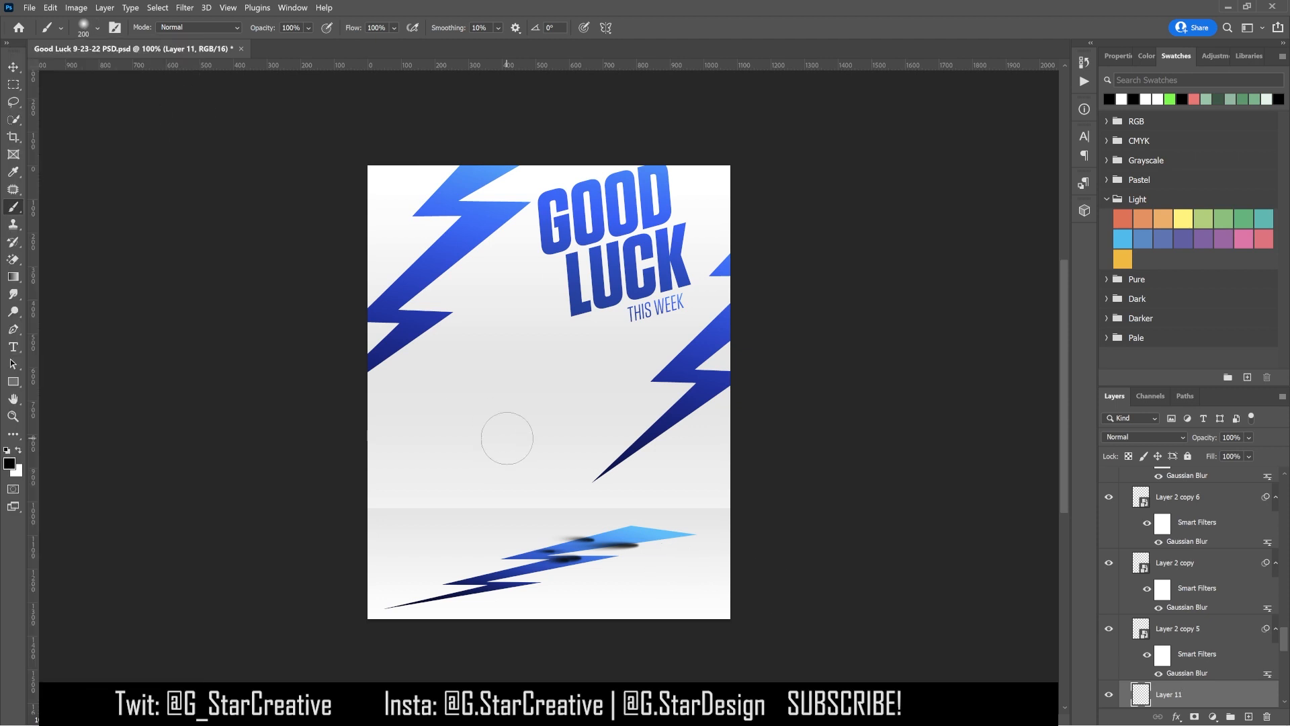
pyautogui.click(510, 431)
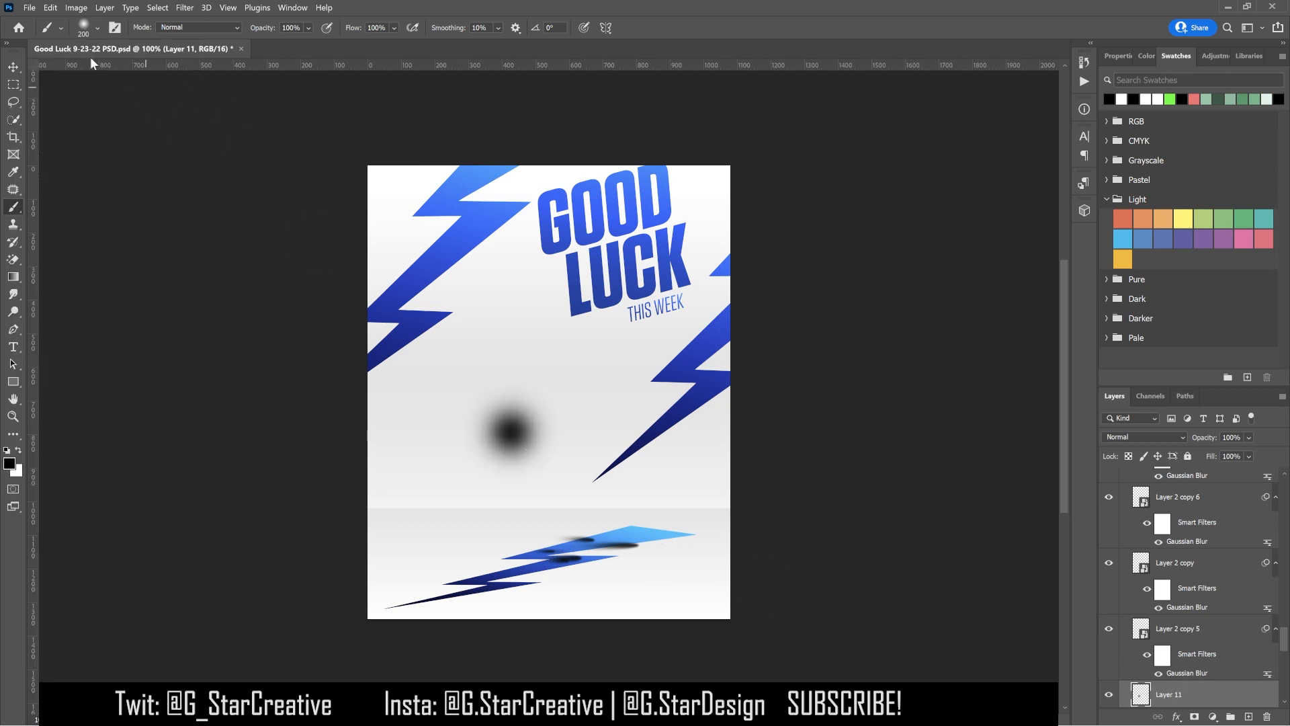
# Add a layer mask to the dot layer, paint one spot on it with a hard brush, and invert the mask
pyautogui.click(97, 28)
pyautogui.moveTo(76, 101); pyautogui.dragTo(399, 51)
pyautogui.press('Return')
pyautogui.click(1194, 716)
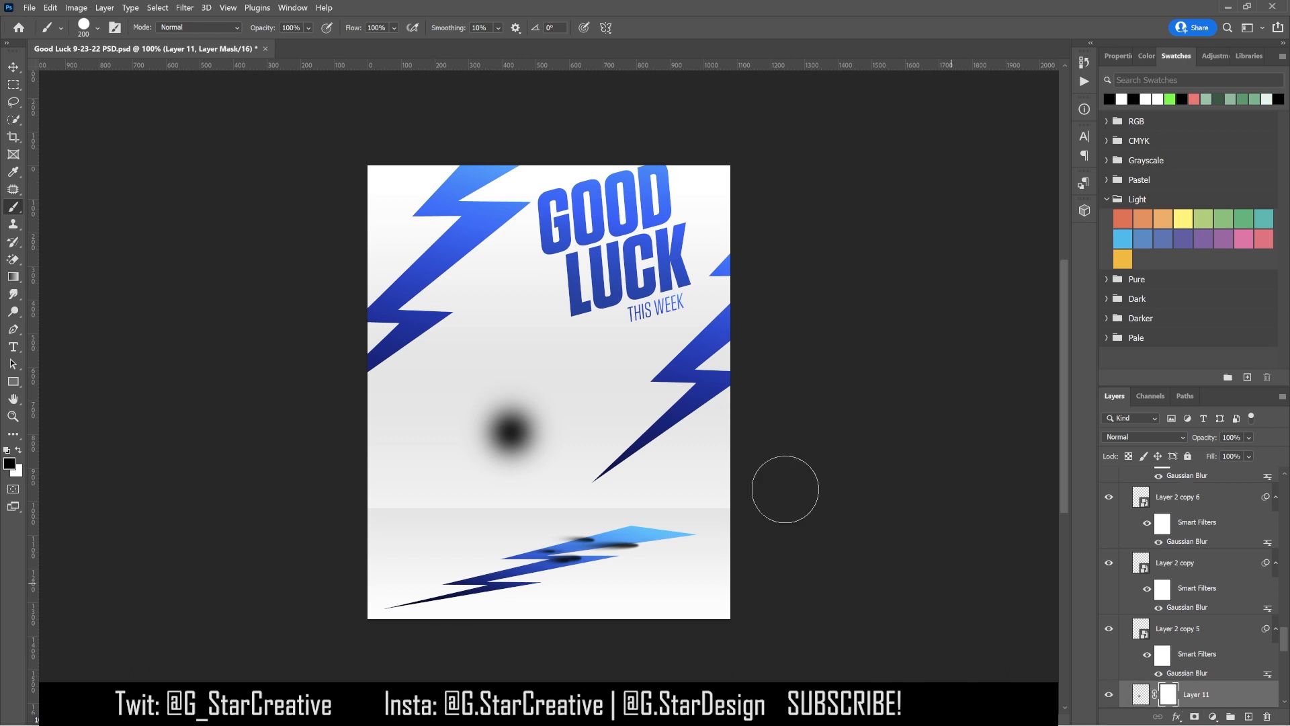
pyautogui.click(486, 433)
pyautogui.hotkey('ctrl', 'i')
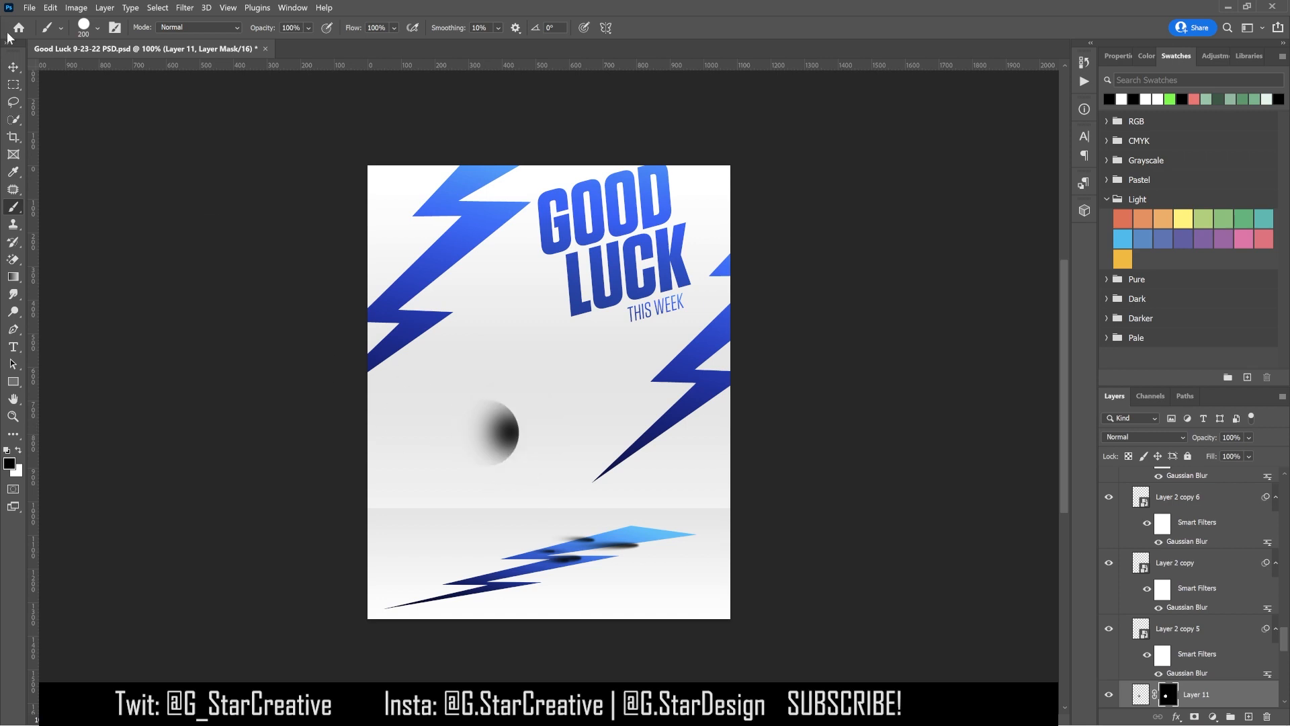
# Convert the masked dot layer to a smart object and apply a Gaussian Blur to it
pyautogui.click(13, 68)
pyautogui.rightClick(1225, 690)
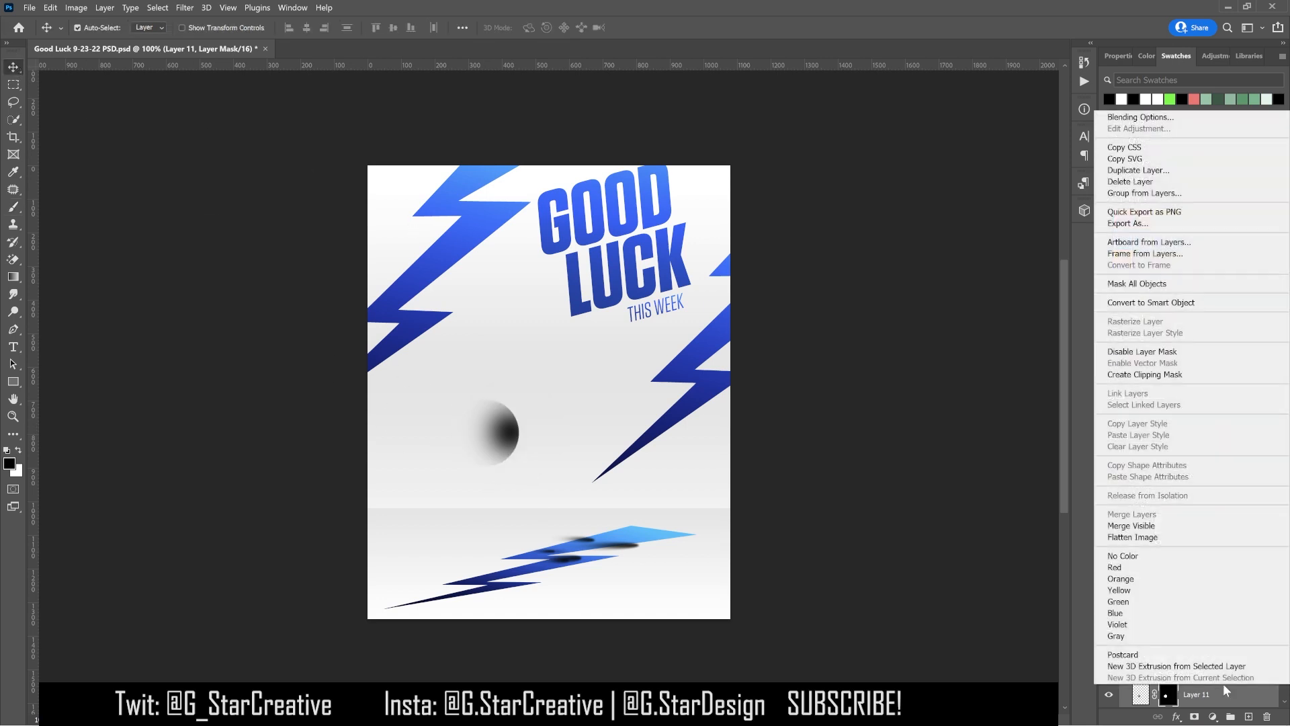
pyautogui.click(1153, 263)
pyautogui.click(189, 9)
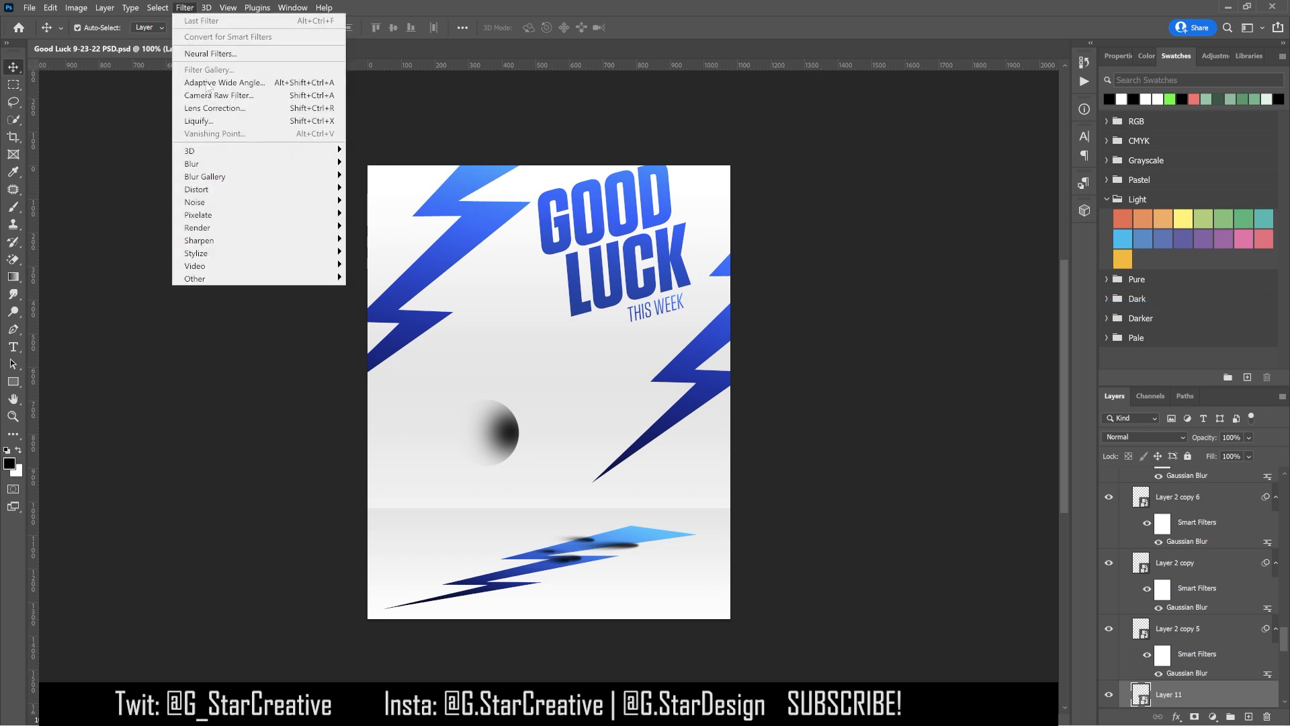
pyautogui.moveTo(191, 166)
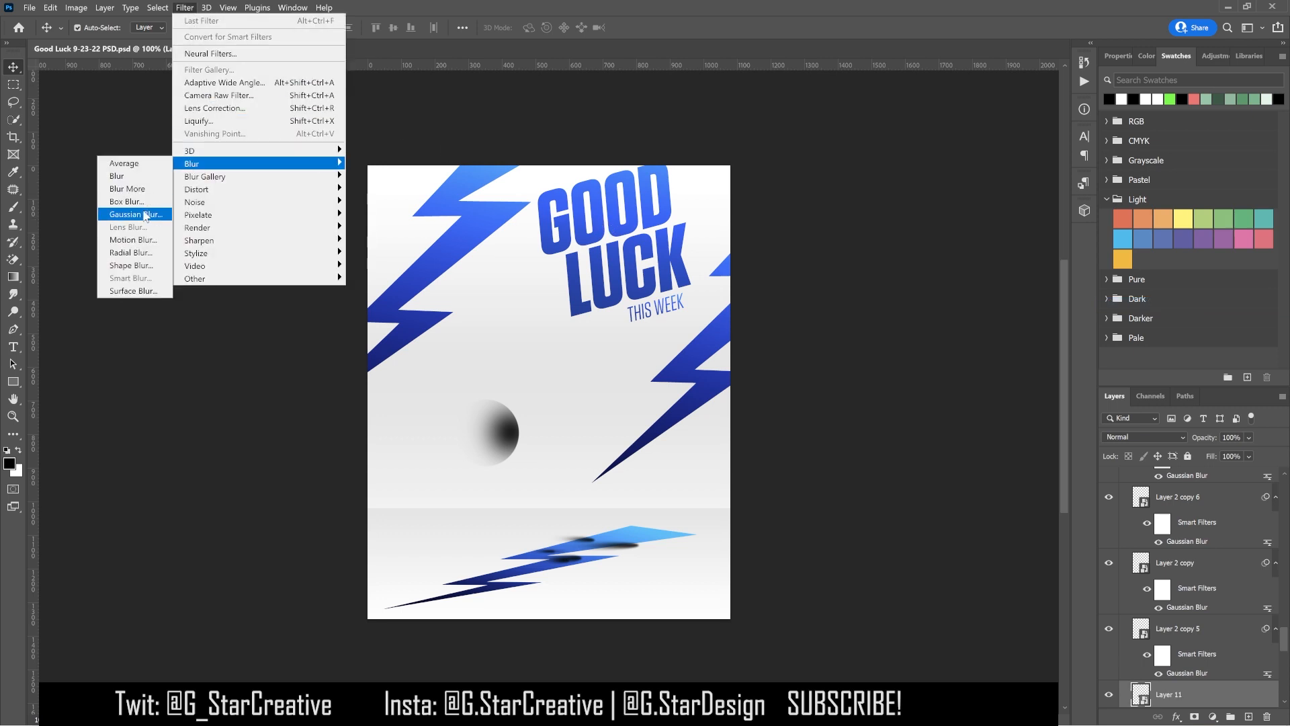
pyautogui.click(136, 214)
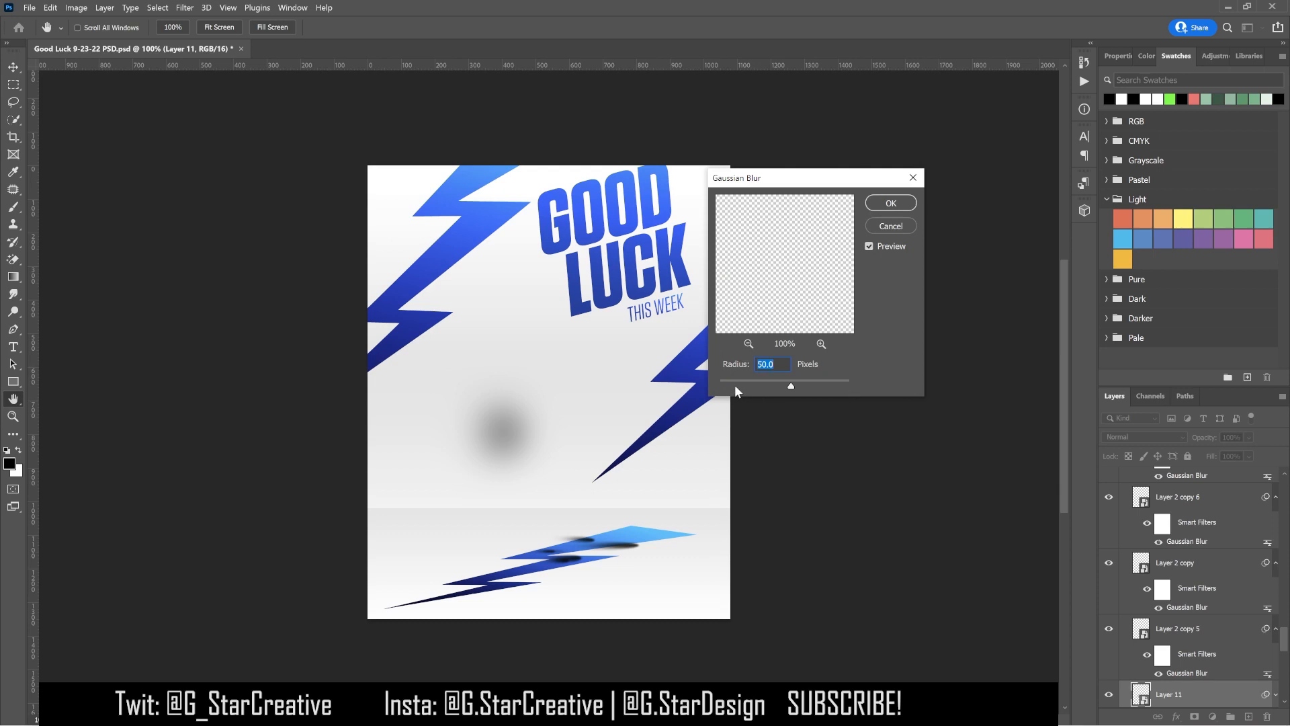
pyautogui.press('Return')
# Flatten the blurred dot into a thin shadow with Free Transform and place it beside the floor bolt
pyautogui.hotkey('ctrl', 't')
pyautogui.moveTo(488, 388); pyautogui.dragTo(488, 422)
pyautogui.press('Return')
pyautogui.moveTo(550, 455); pyautogui.dragTo(548, 559)
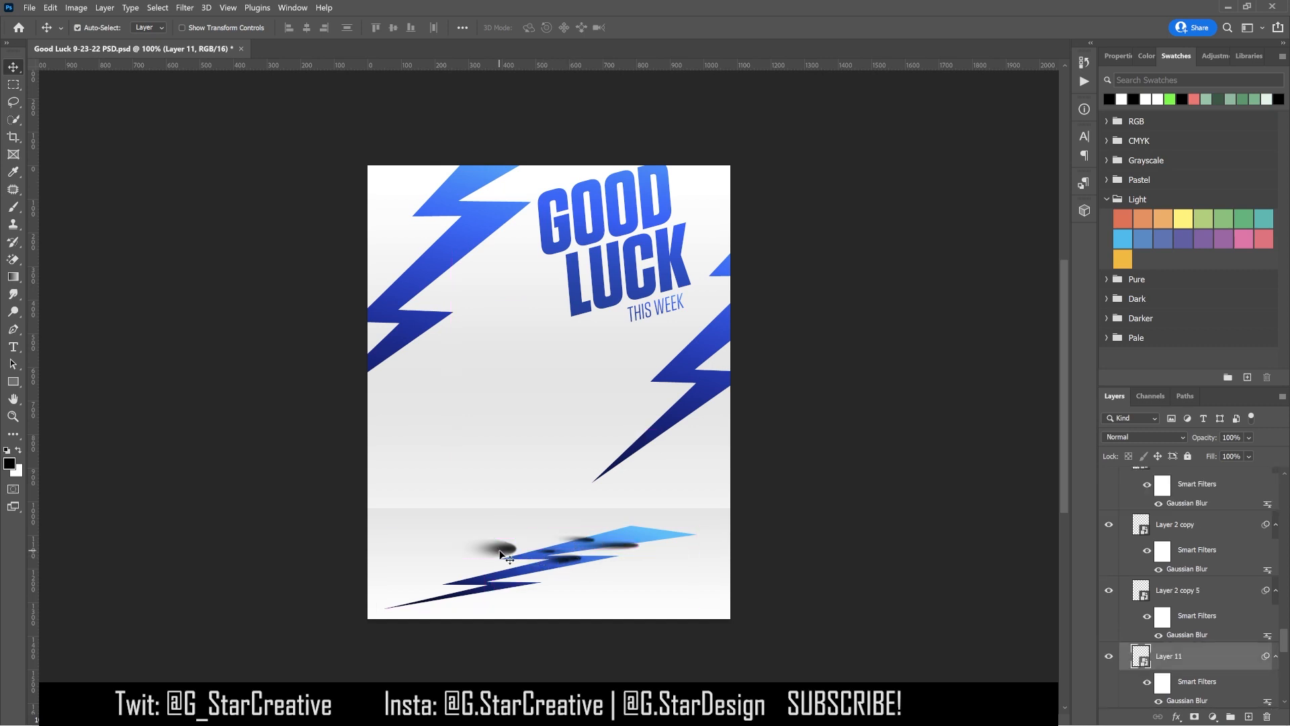
pyautogui.hotkey('ctrl', 't')
pyautogui.press('Return')
pyautogui.moveTo(489, 559)
pyautogui.mouseDown()
pyautogui.moveTo(510, 549)
pyautogui.moveTo(491, 545)
pyautogui.moveTo(509, 563)
pyautogui.mouseUp()
pyautogui.press('Return')
# Delete the demonstration shadow layer beside the floor bolt
pyautogui.press('Delete')
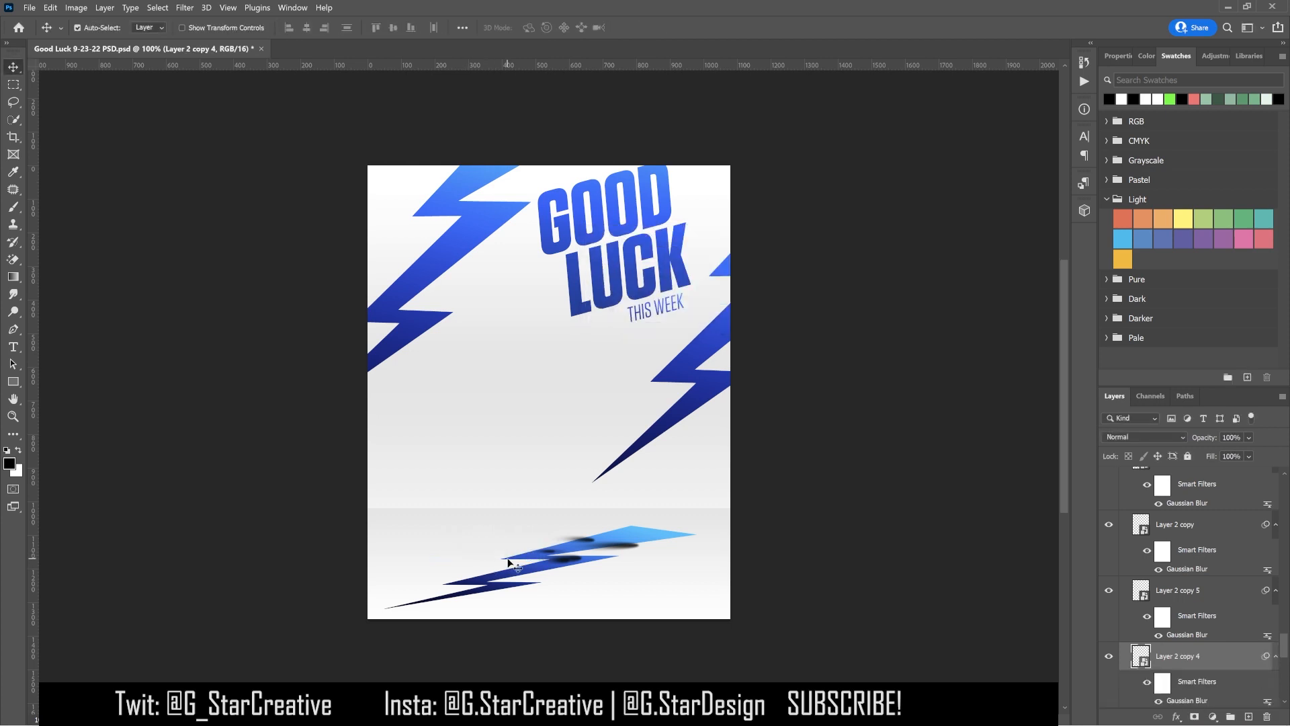
pyautogui.hotkey('ctrl', 'z')
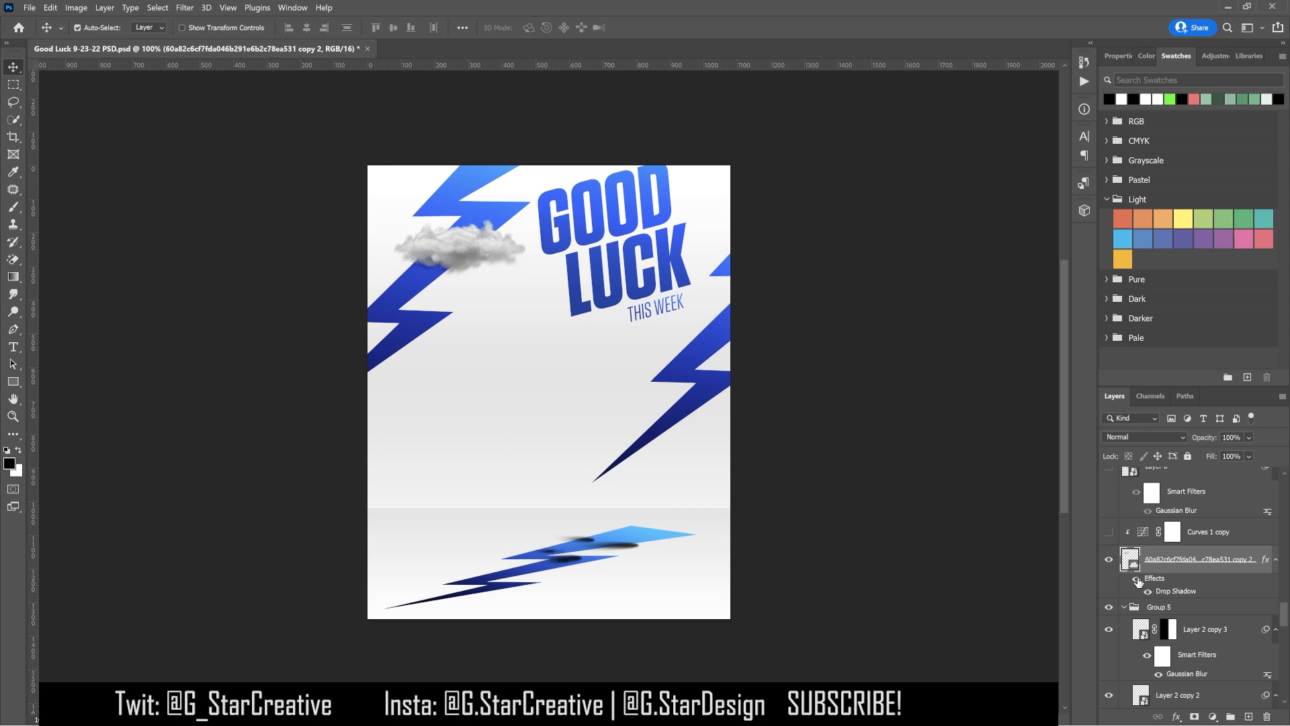
# Compare the upper cloud with and without its effects, then show and select the clipped Curves 1 copy adjustment layer
pyautogui.click(1136, 579)
pyautogui.click(1137, 579)
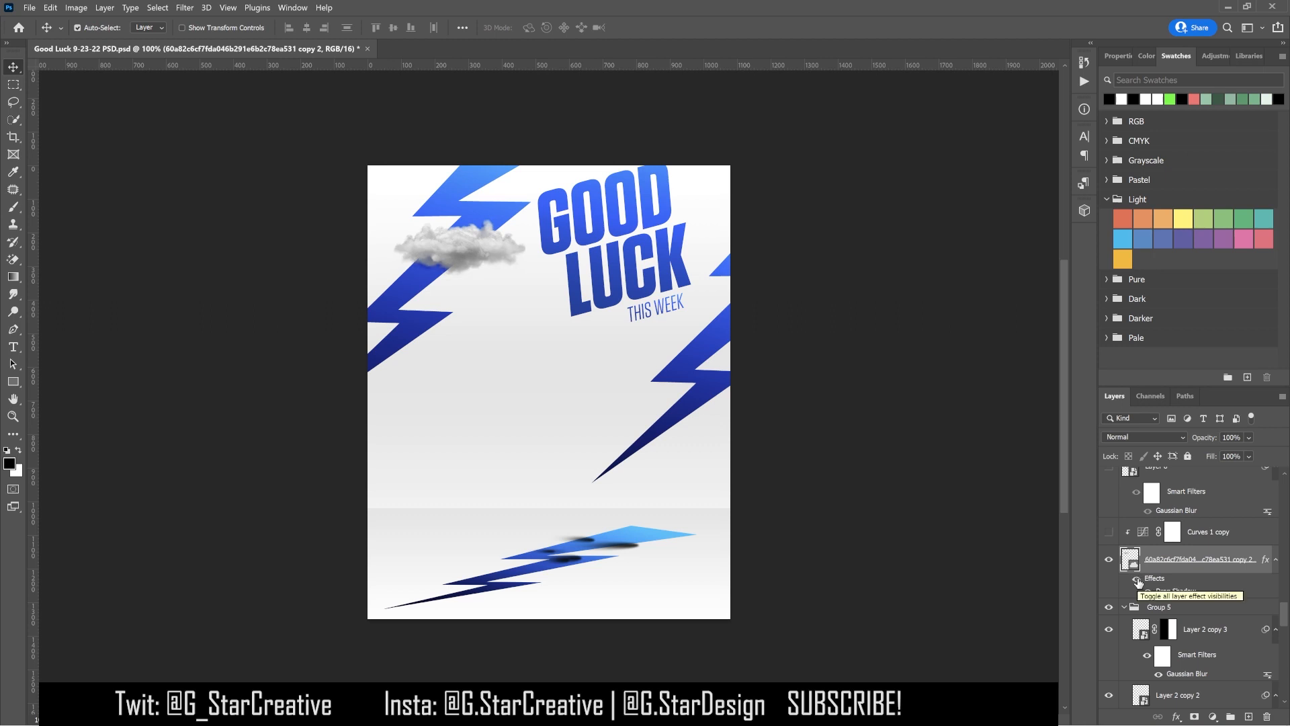
pyautogui.scroll(1, 1136, 580)
pyautogui.click(1110, 566)
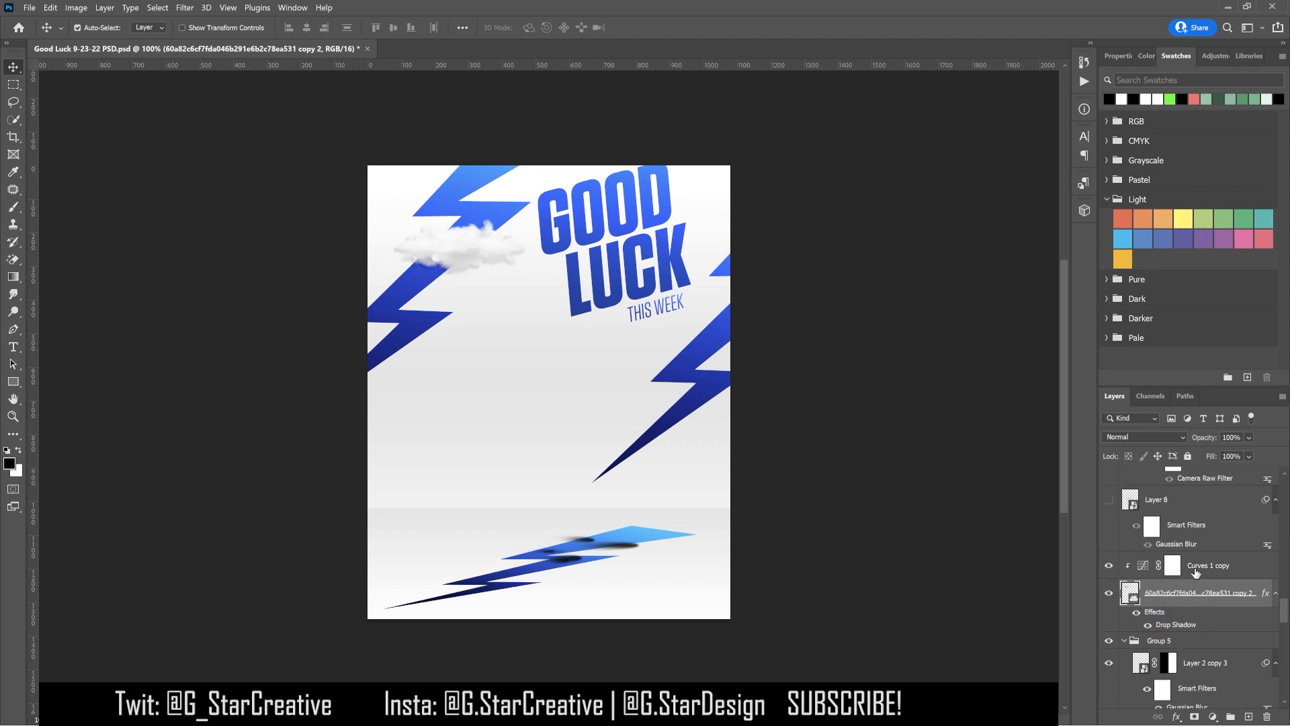
pyautogui.click(1196, 572)
# Toggle the Curves 1 copy adjustment off and on to compare its effect on the cloud, leaving it visible
pyautogui.click(1110, 569)
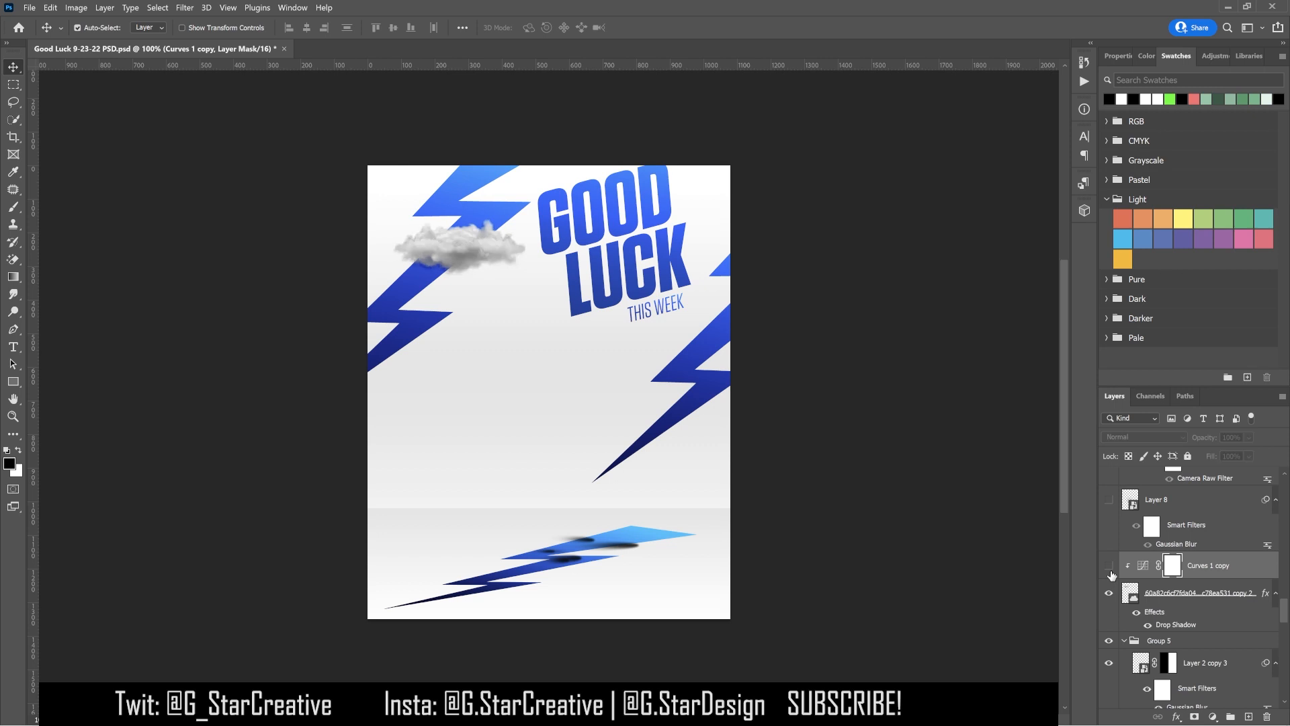
pyautogui.click(1109, 570)
pyautogui.scroll(1, 1178, 591)
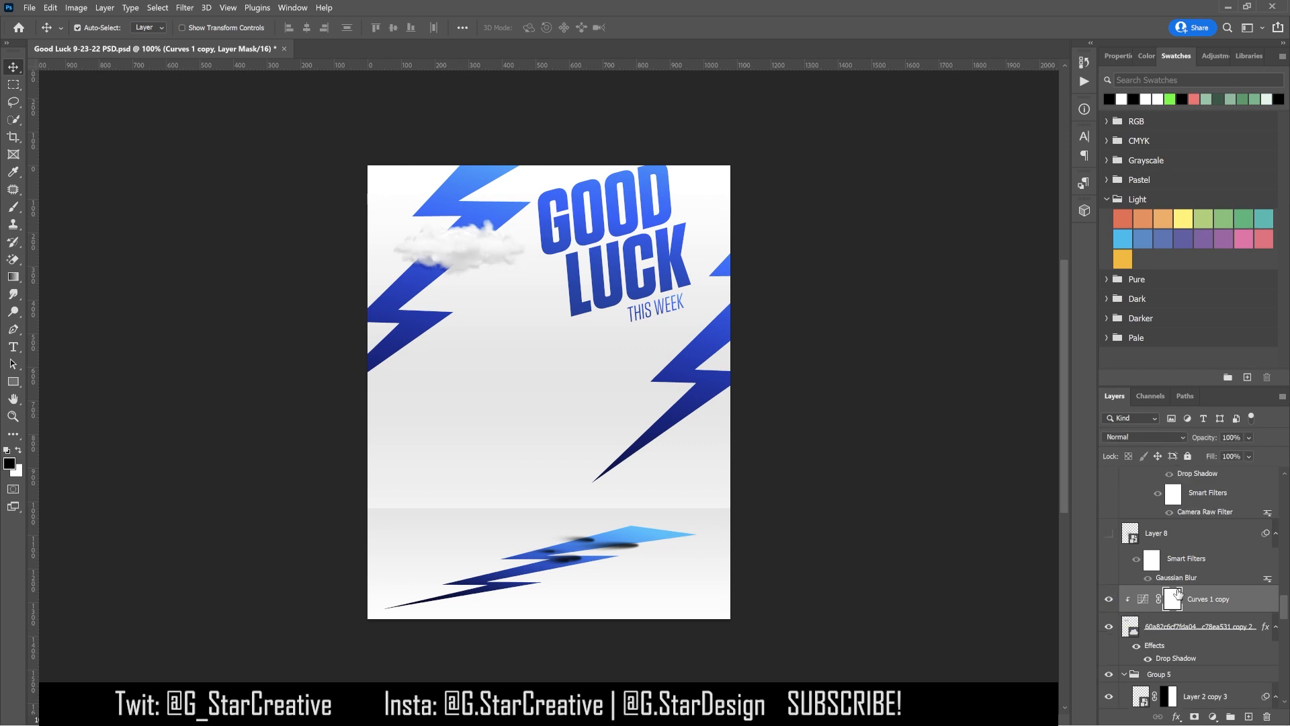
pyautogui.click(1109, 600)
pyautogui.click(1109, 600)
pyautogui.scroll(1, 1165, 609)
pyautogui.click(1110, 633)
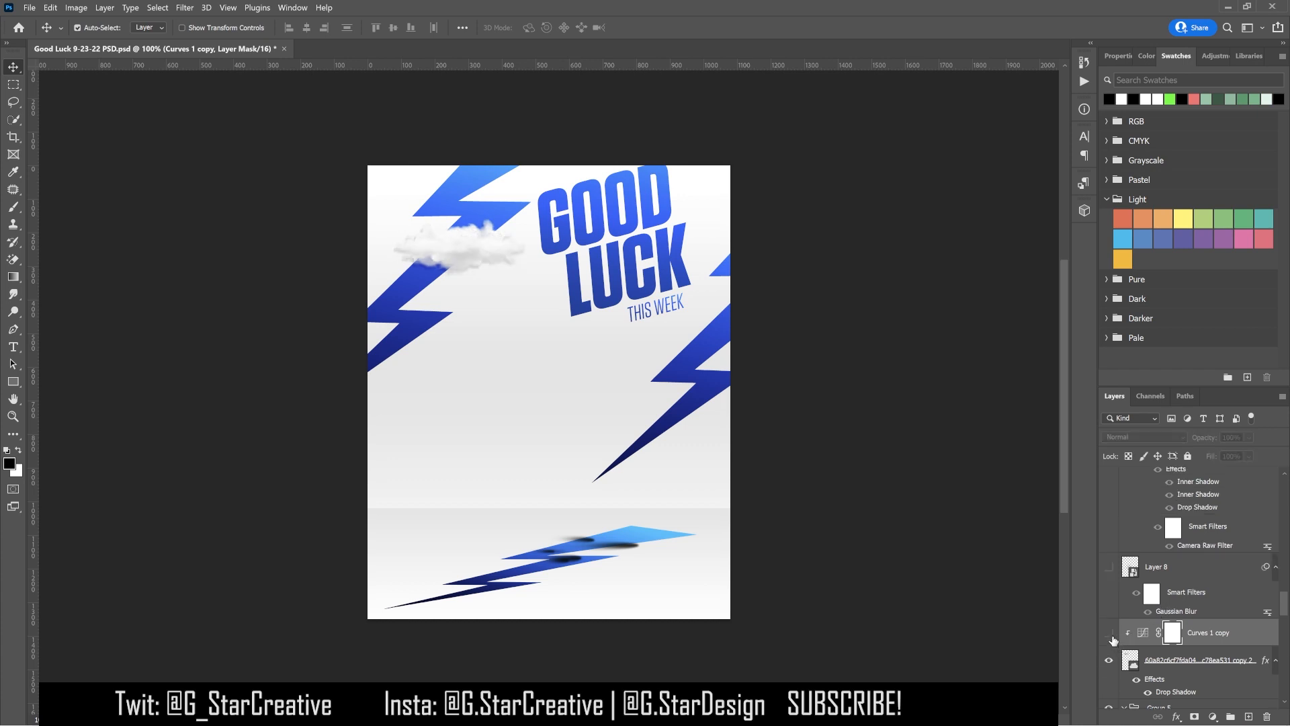
pyautogui.click(1110, 635)
# Show the blurred circle on Layer 8 and the football player layer DSC00935 copy
pyautogui.click(1109, 566)
pyautogui.click(1150, 568)
pyautogui.scroll(3, 1150, 572)
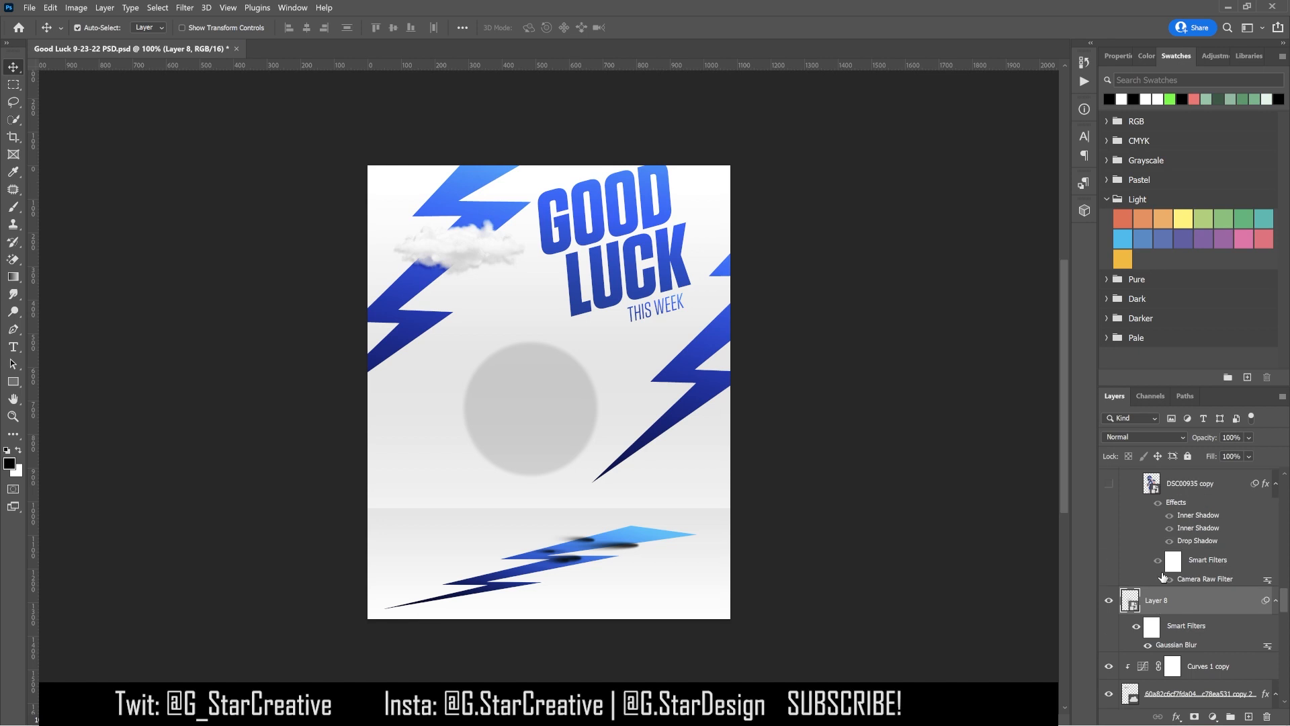
pyautogui.click(1110, 552)
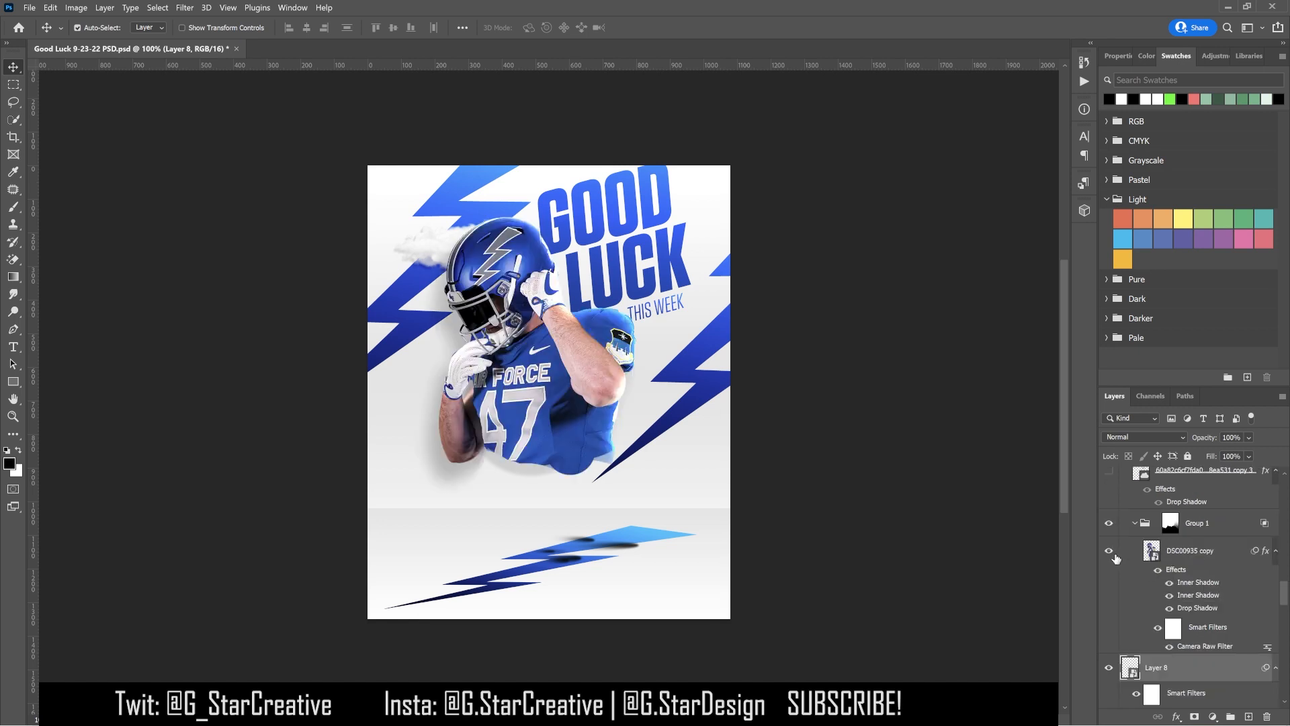
# Examine the two Inner Shadow effects and the Drop Shadow of the player layer, then cancel the layer style
pyautogui.doubleClick(1176, 571)
pyautogui.click(815, 481)
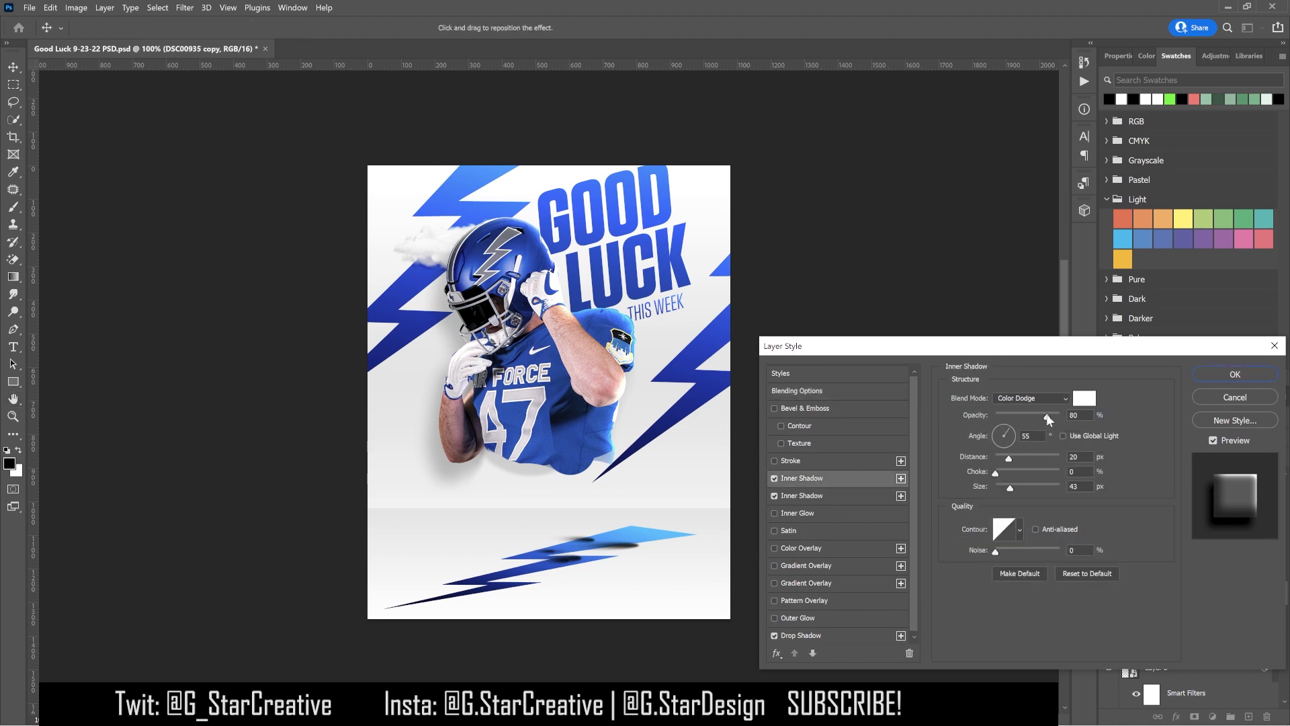
pyautogui.click(801, 495)
pyautogui.click(777, 498)
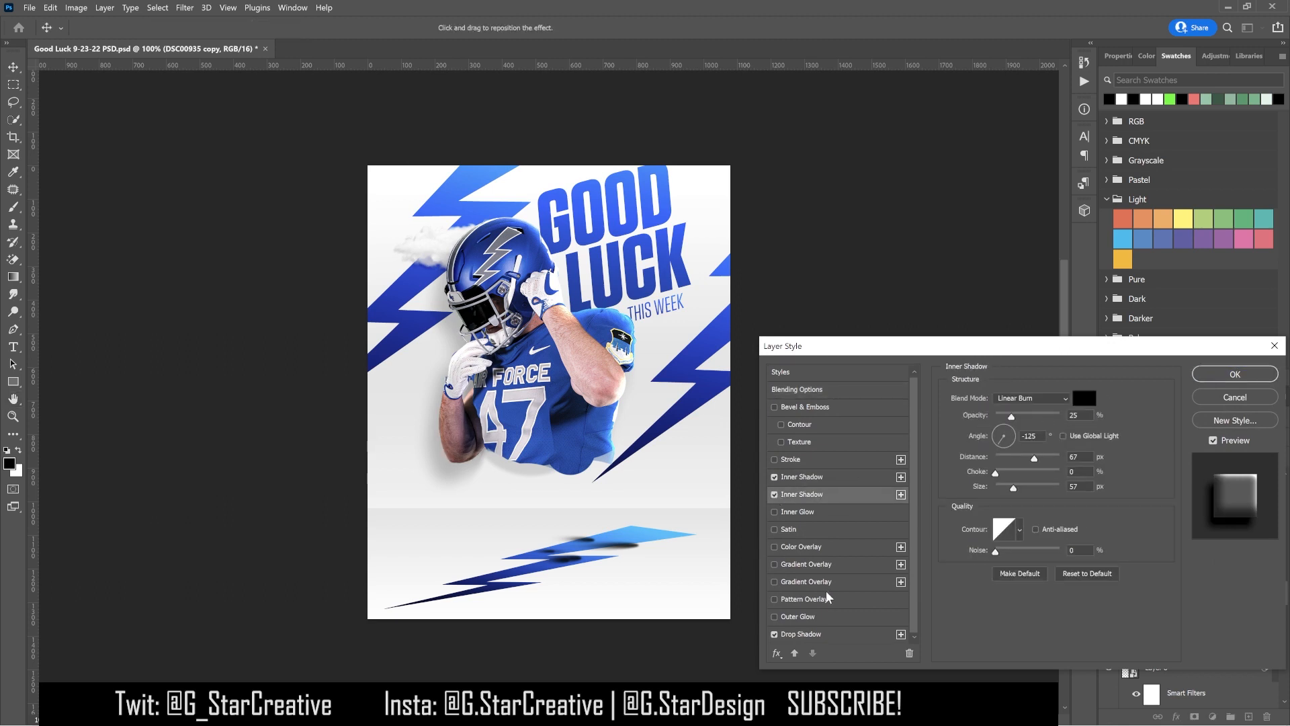
pyautogui.click(806, 635)
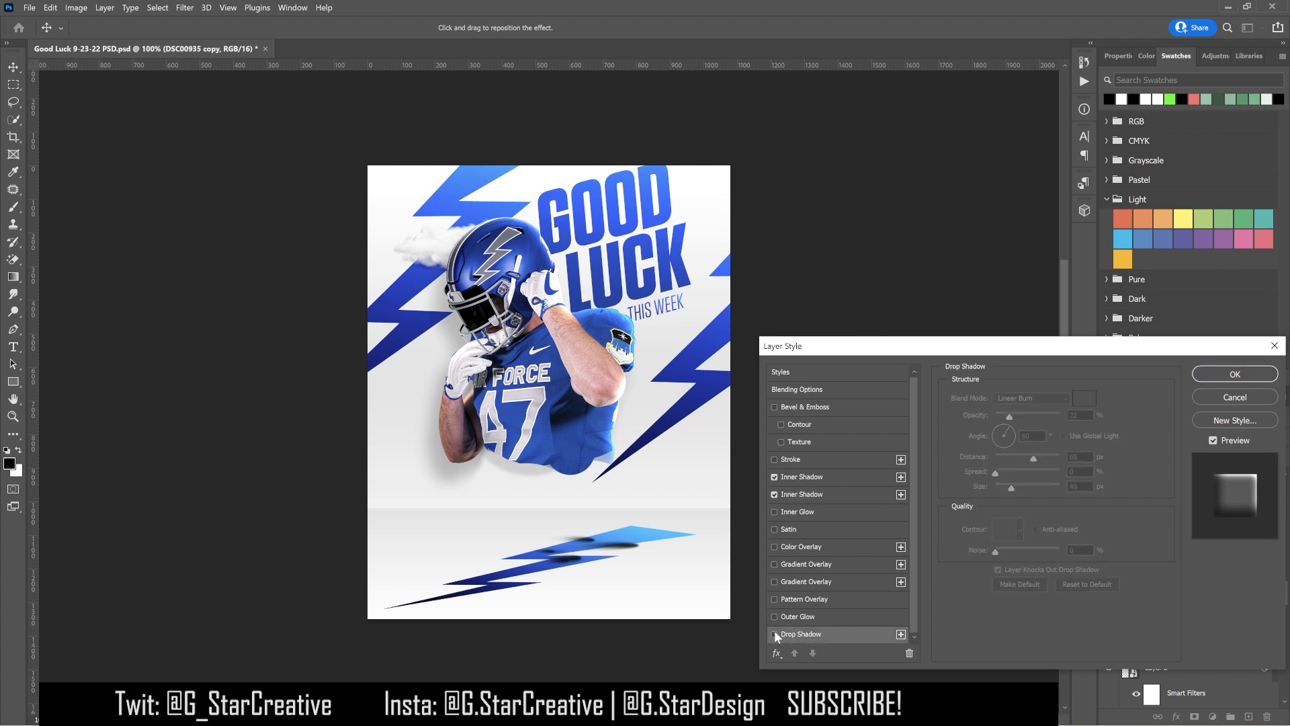
pyautogui.click(1222, 398)
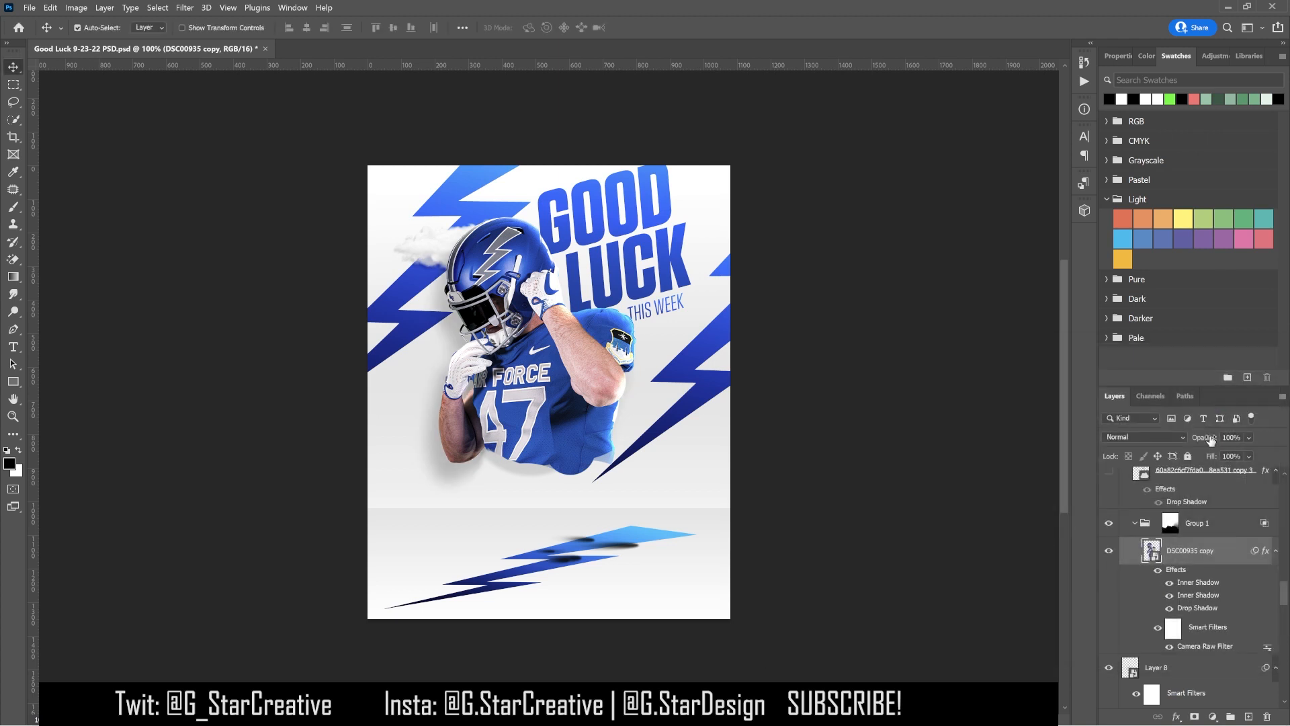
# Select Group 1 and show the copy 3 cloud layer above it, over the player's arm
pyautogui.rightClick(1172, 526)
pyautogui.click(1176, 535)
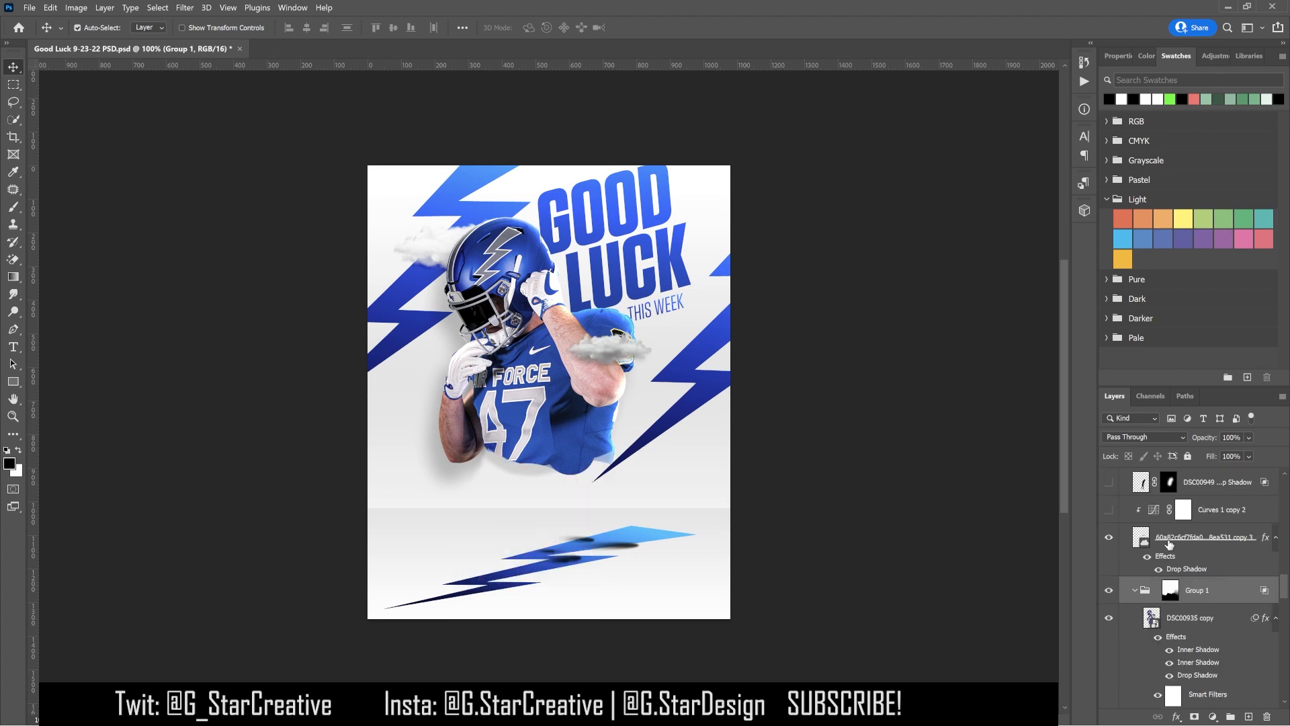
# Compare the copy 3 cloud with its effects off and on, show Curves 1 copy 2 and inspect its curve
pyautogui.click(1175, 542)
pyautogui.scroll(1, 1175, 542)
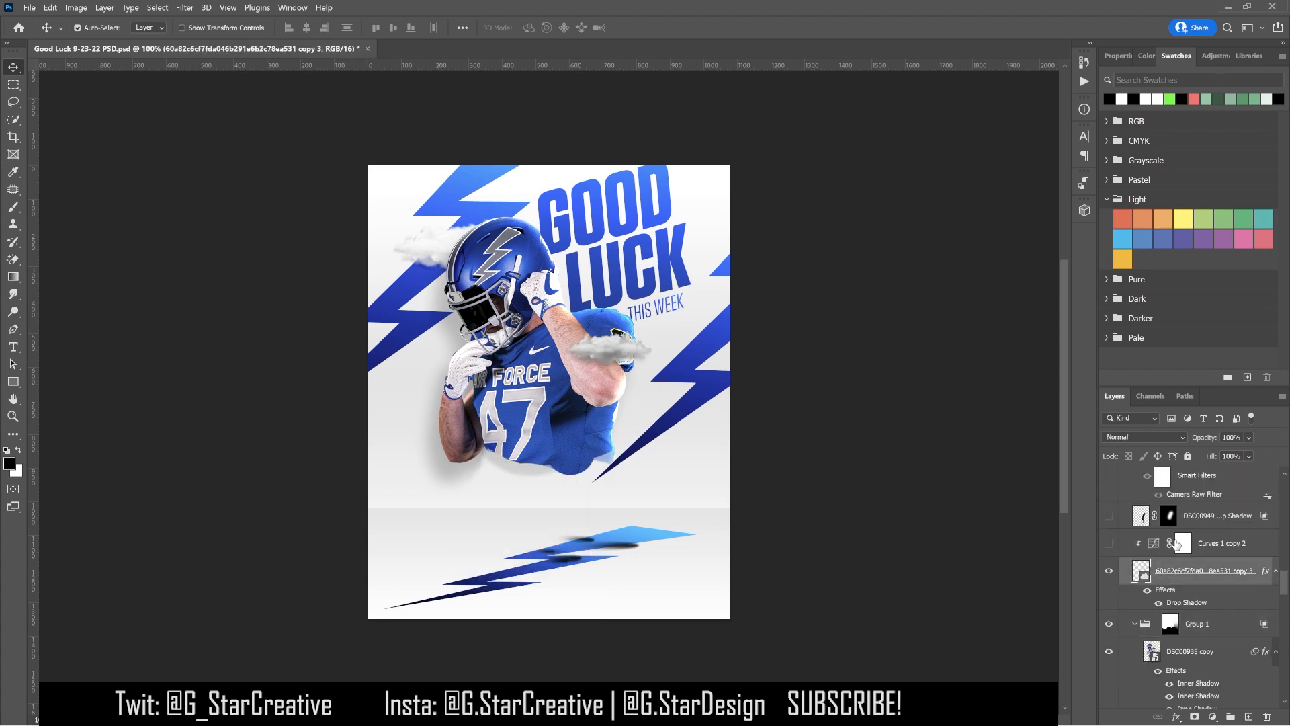
pyautogui.click(1148, 590)
pyautogui.click(1148, 591)
pyautogui.click(1109, 545)
pyautogui.click(1208, 544)
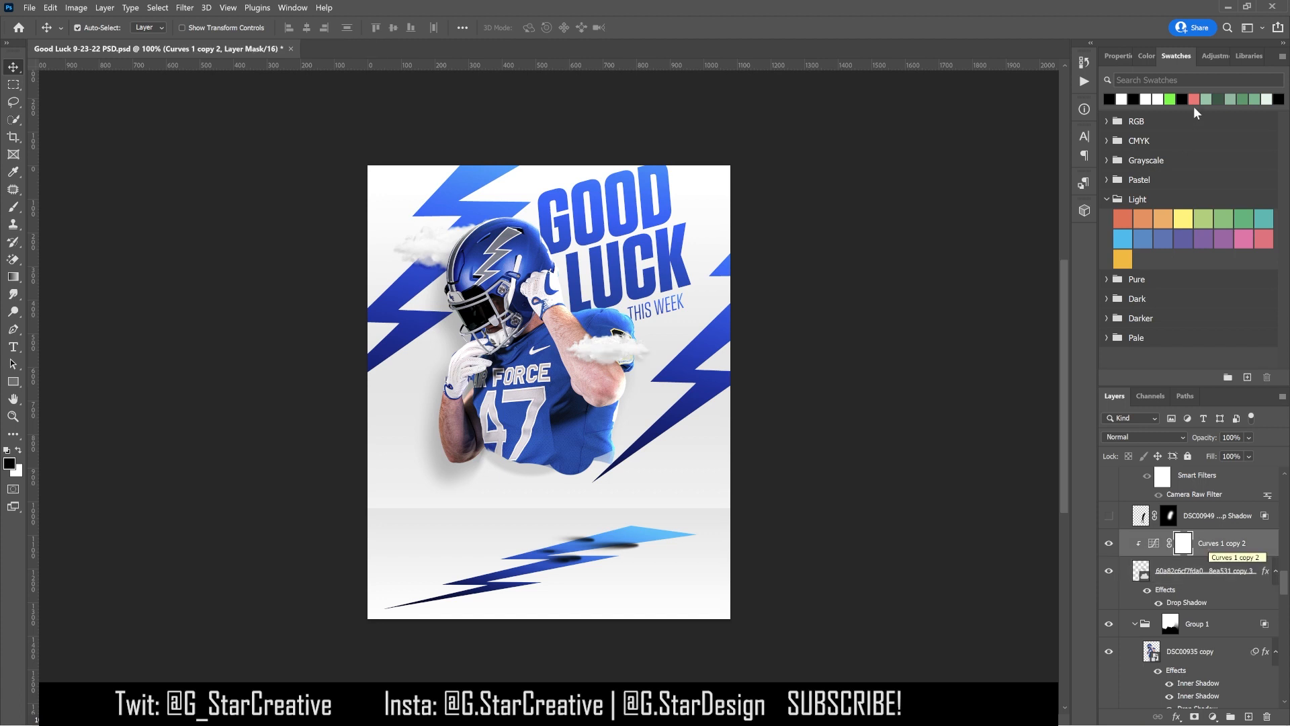
pyautogui.click(1121, 60)
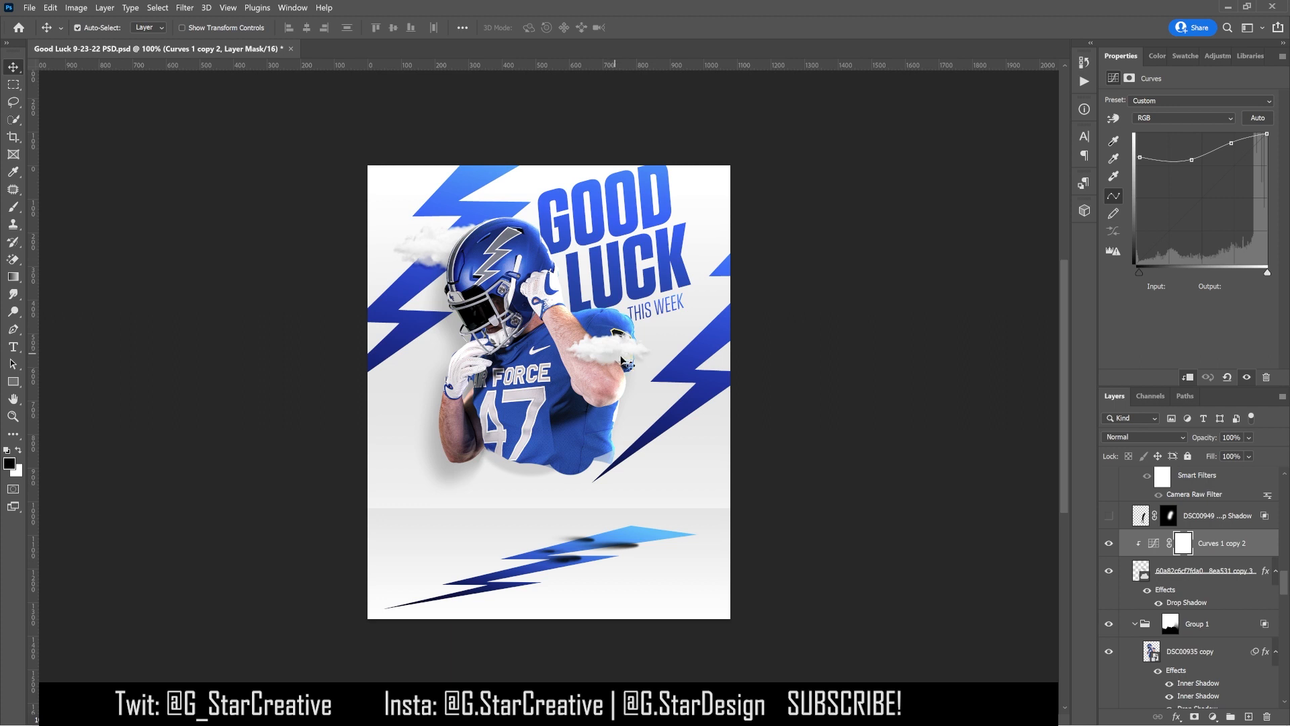
# Show and select the DSC00949 copy's Drop Shadow layer above Curves 1 copy 2
pyautogui.click(1109, 517)
pyautogui.click(1221, 518)
pyautogui.scroll(1, 1221, 519)
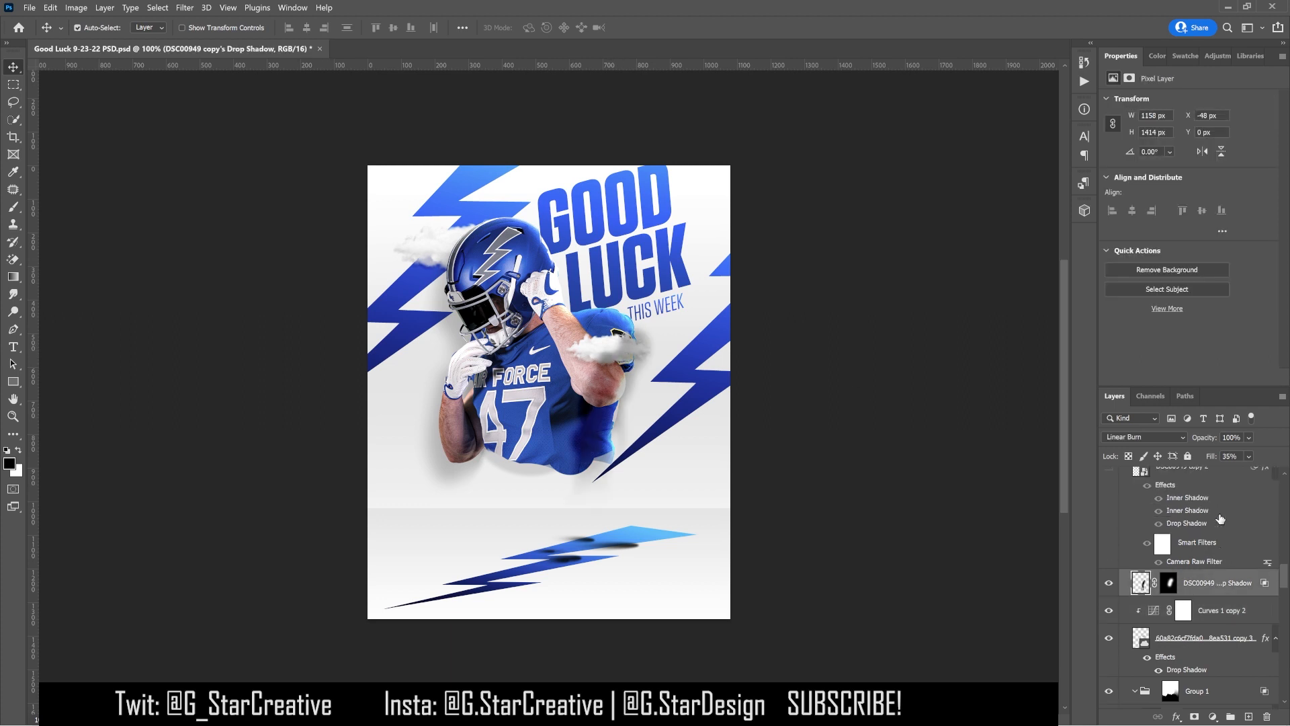
# Compare the shadow with DSC00949 copy 2 shown and hidden and with its layer mask disabled, leaving the mask enabled
pyautogui.scroll(1, 1194, 557)
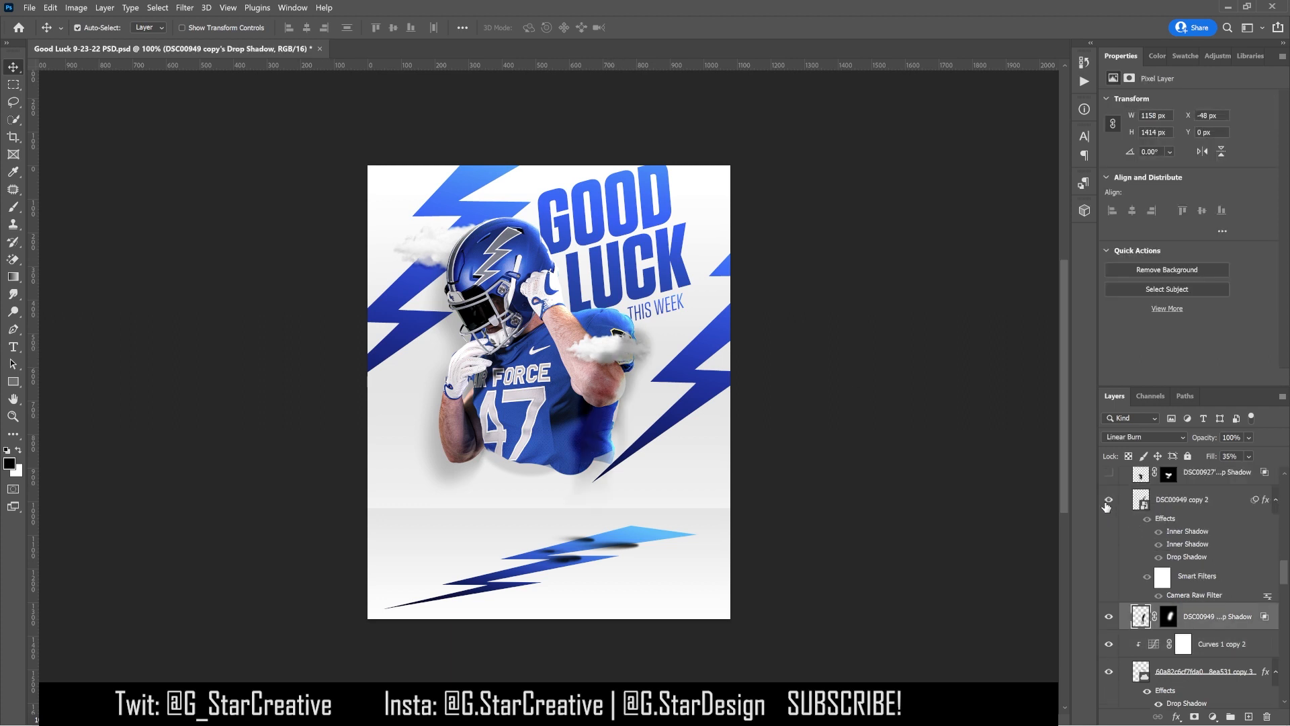
pyautogui.click(1108, 500)
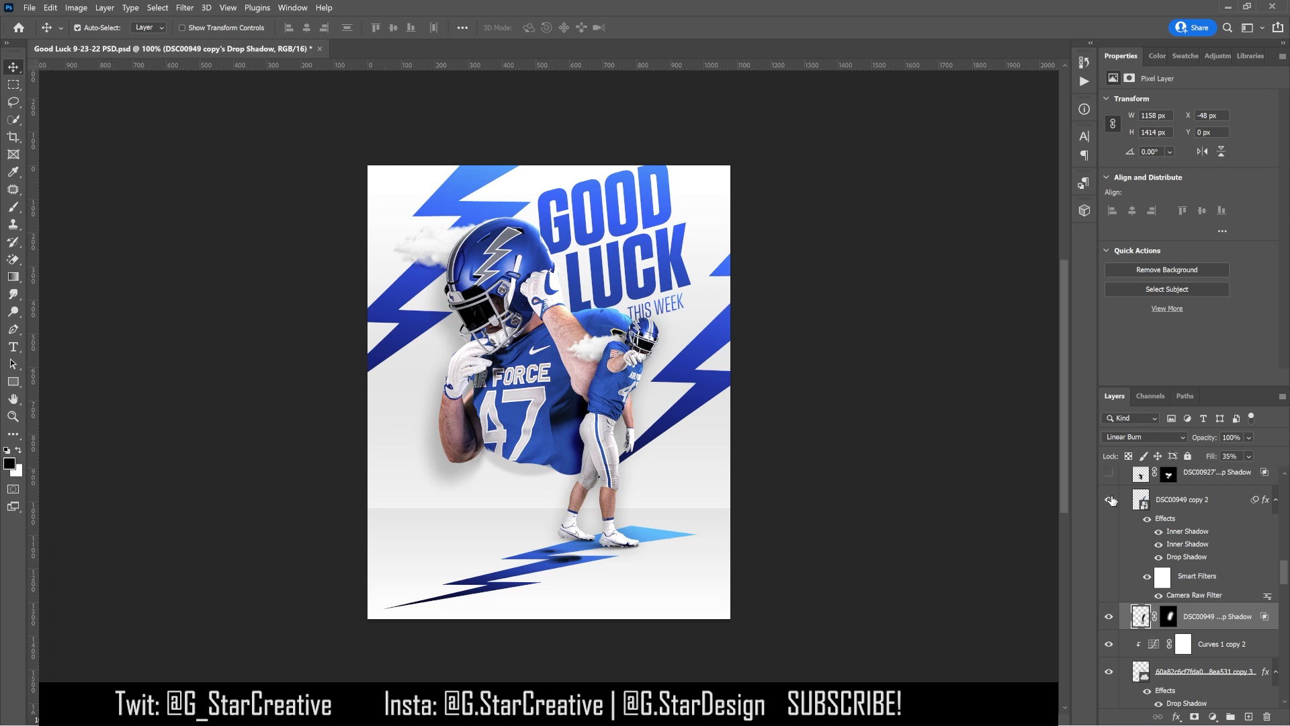
pyautogui.click(1109, 501)
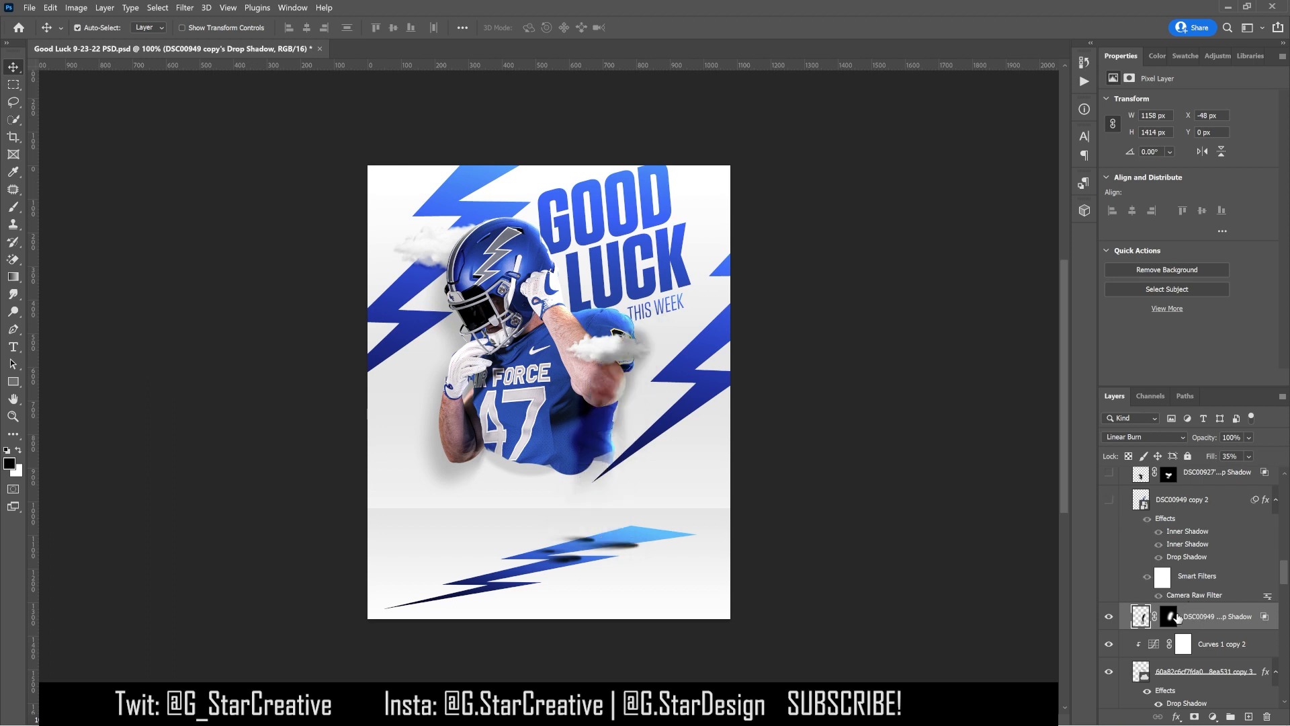
pyautogui.rightClick(1176, 617)
pyautogui.click(1207, 514)
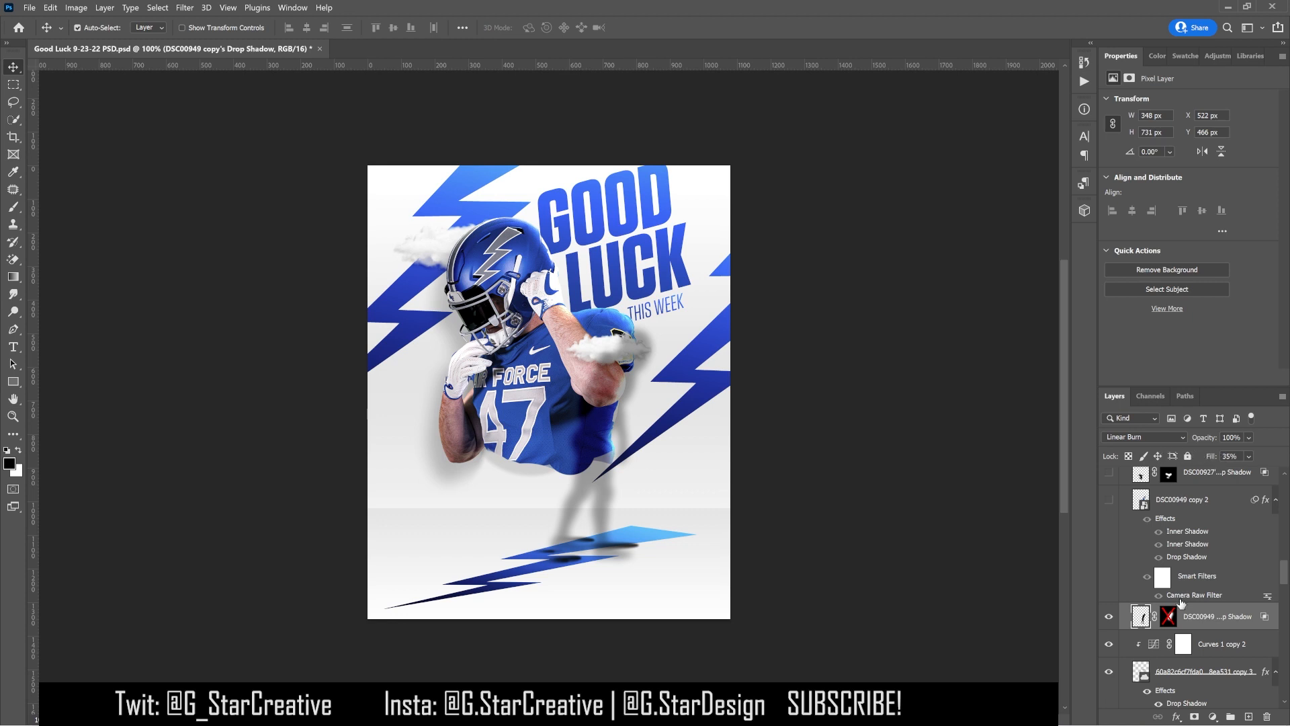
pyautogui.keyDown('shift'); pyautogui.click(1169, 617); pyautogui.keyUp('shift')
# Show the DSC00949 copy 2 player layer and review its Inner Shadow effects, keeping both enabled
pyautogui.click(1111, 534)
pyautogui.click(1149, 553)
pyautogui.doubleClick(1161, 556)
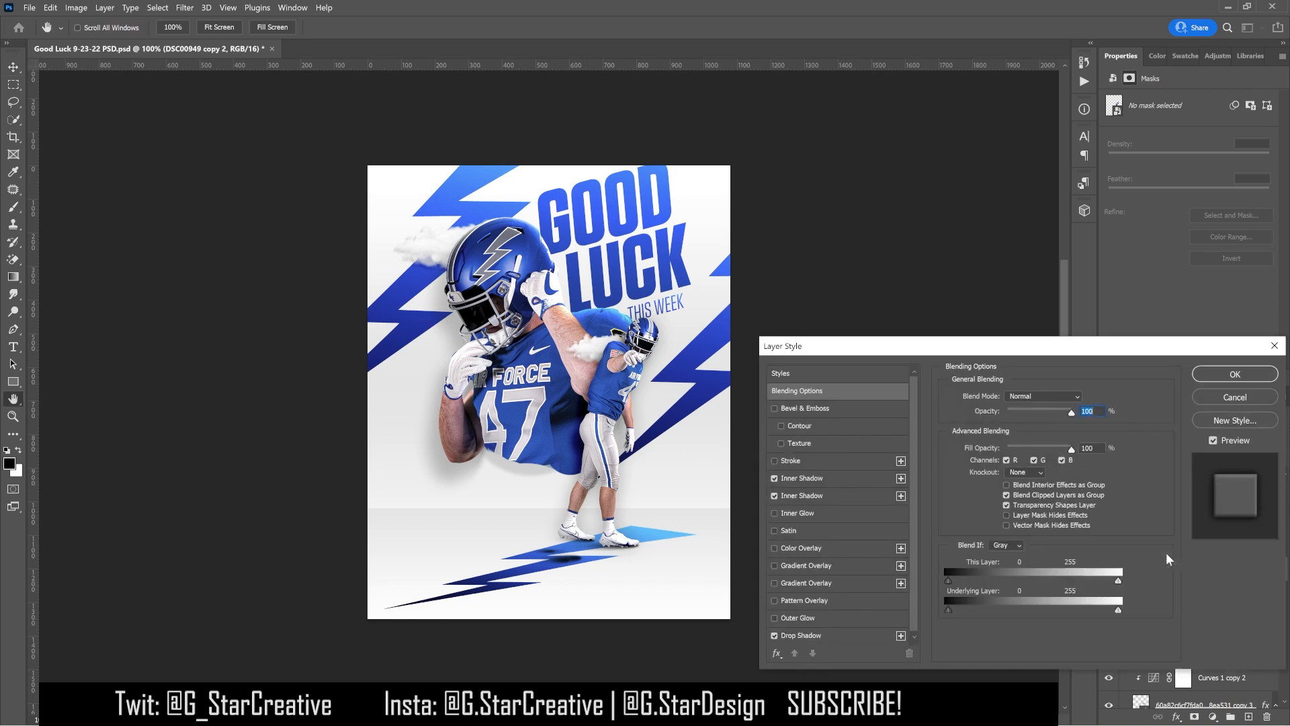
pyautogui.click(796, 477)
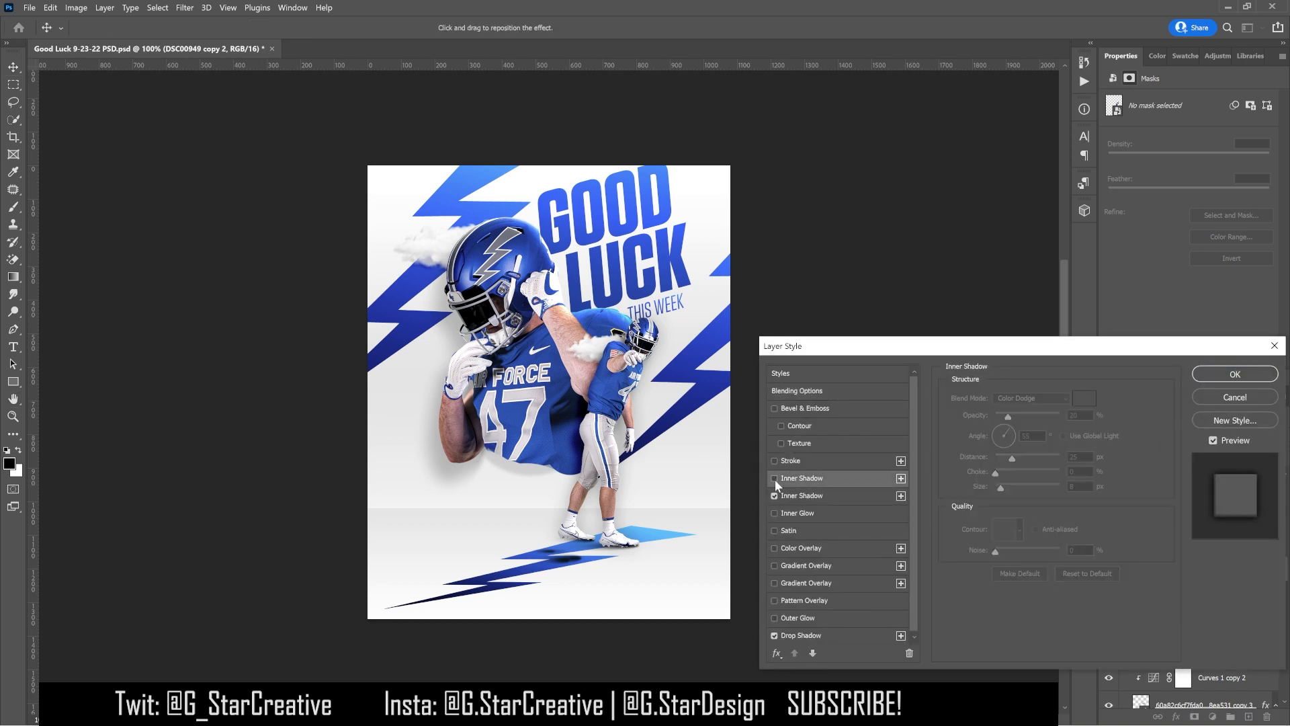
pyautogui.click(775, 496)
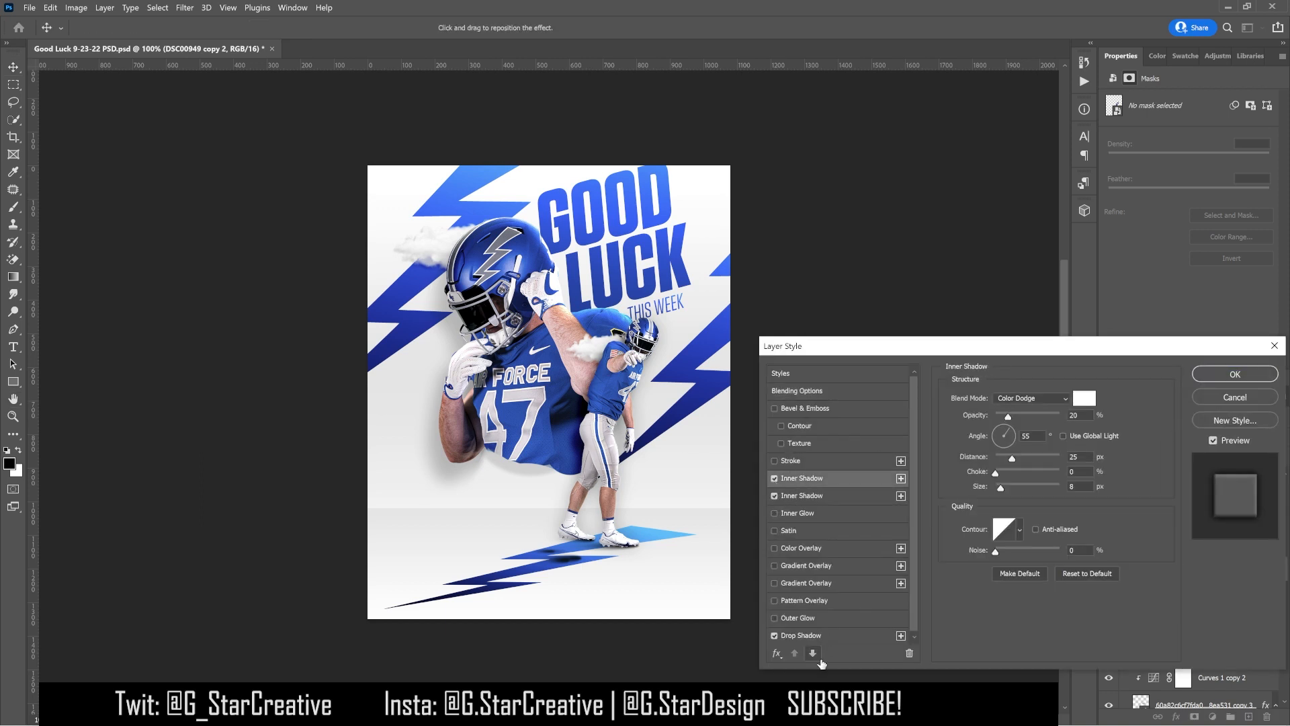
pyautogui.click(1236, 374)
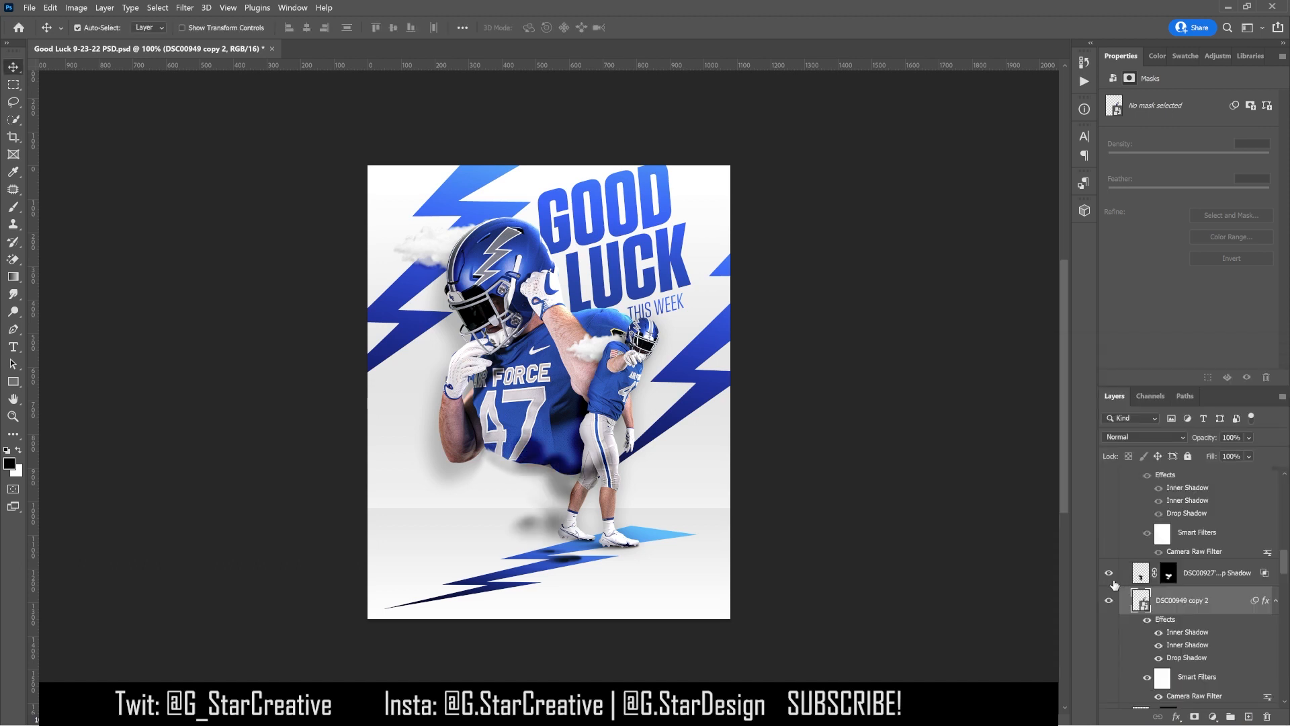
# Show the DSC00927 Drop Shadow layer and the DSC00927 copy 2 player, comparing the player's effects off and on
pyautogui.click(1182, 585)
pyautogui.click(1110, 608)
pyautogui.click(1111, 608)
pyautogui.scroll(2, 1132, 603)
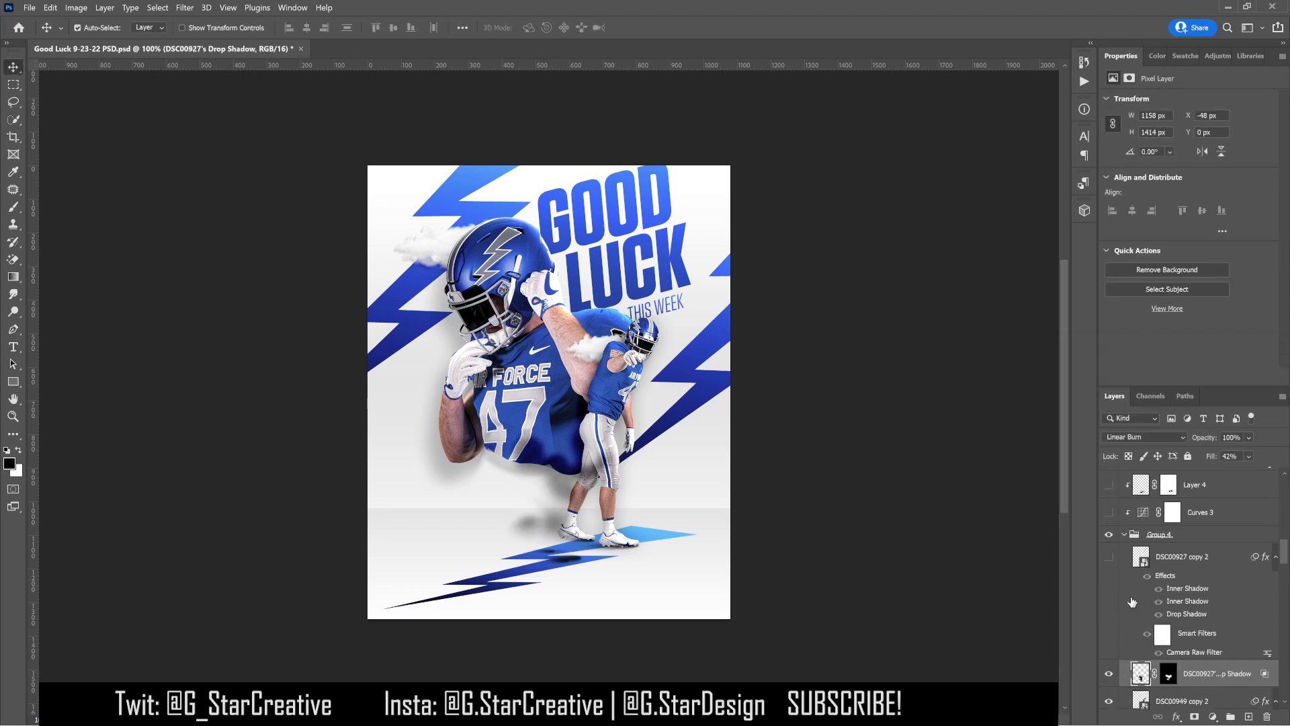
pyautogui.click(1110, 559)
pyautogui.click(1147, 576)
pyautogui.click(1148, 576)
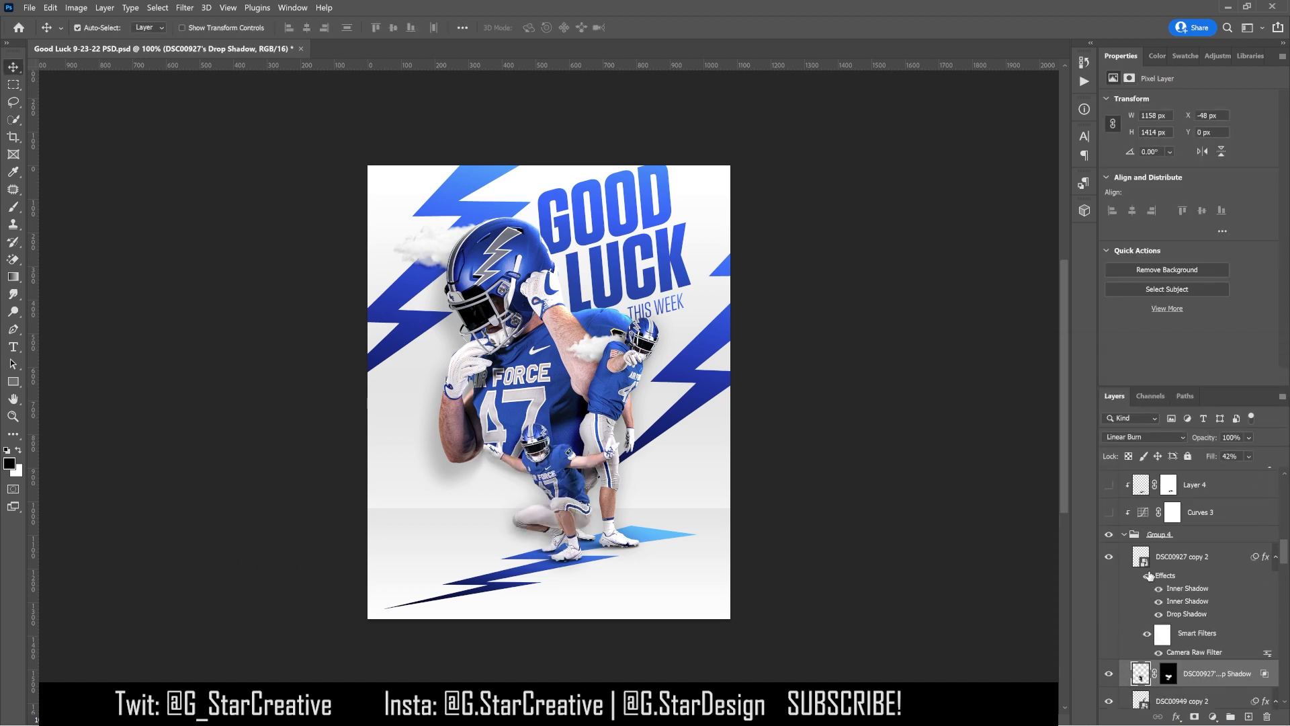
# Show the clipped Curves 3 and Layer 4 layers above Group 4 and inspect the Curves 3 adjustment
pyautogui.scroll(1, 1150, 583)
pyautogui.click(1110, 546)
pyautogui.scroll(2, 1136, 557)
pyautogui.click(1196, 612)
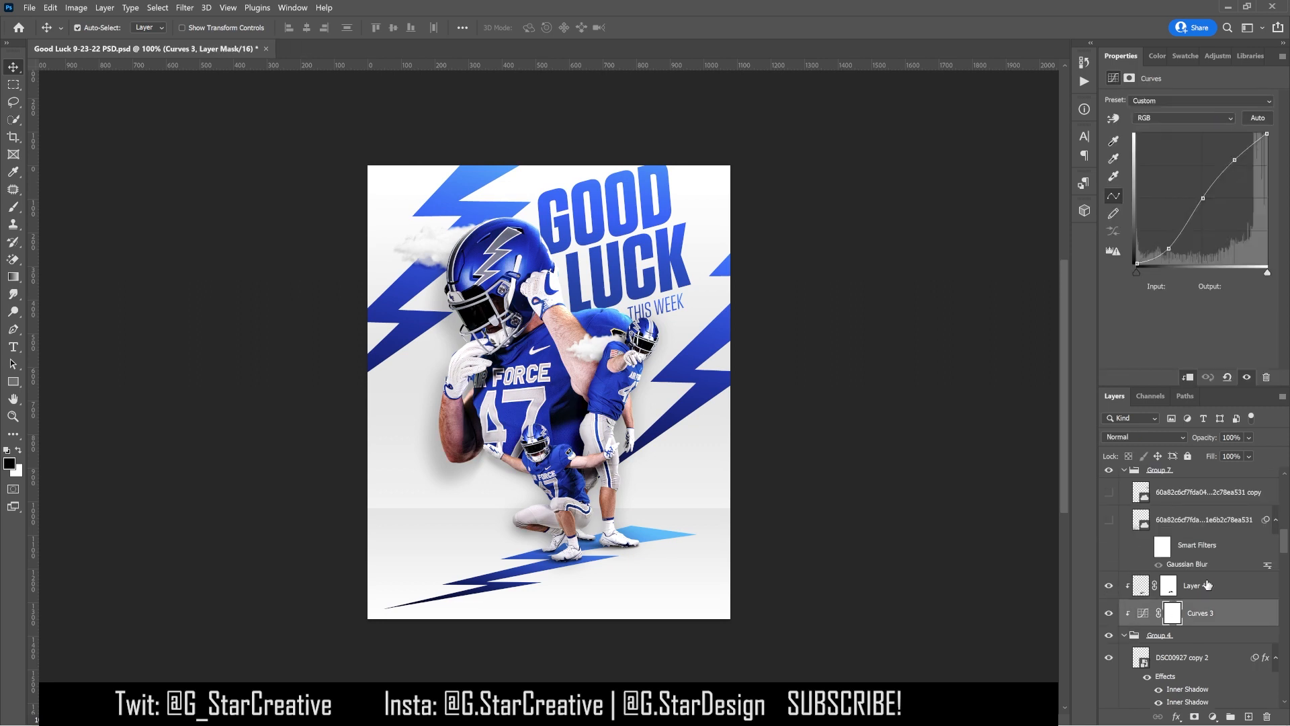
# Show the blurred cloud layer and its copy above Layer 4
pyautogui.scroll(1, 1112, 585)
pyautogui.click(1110, 571)
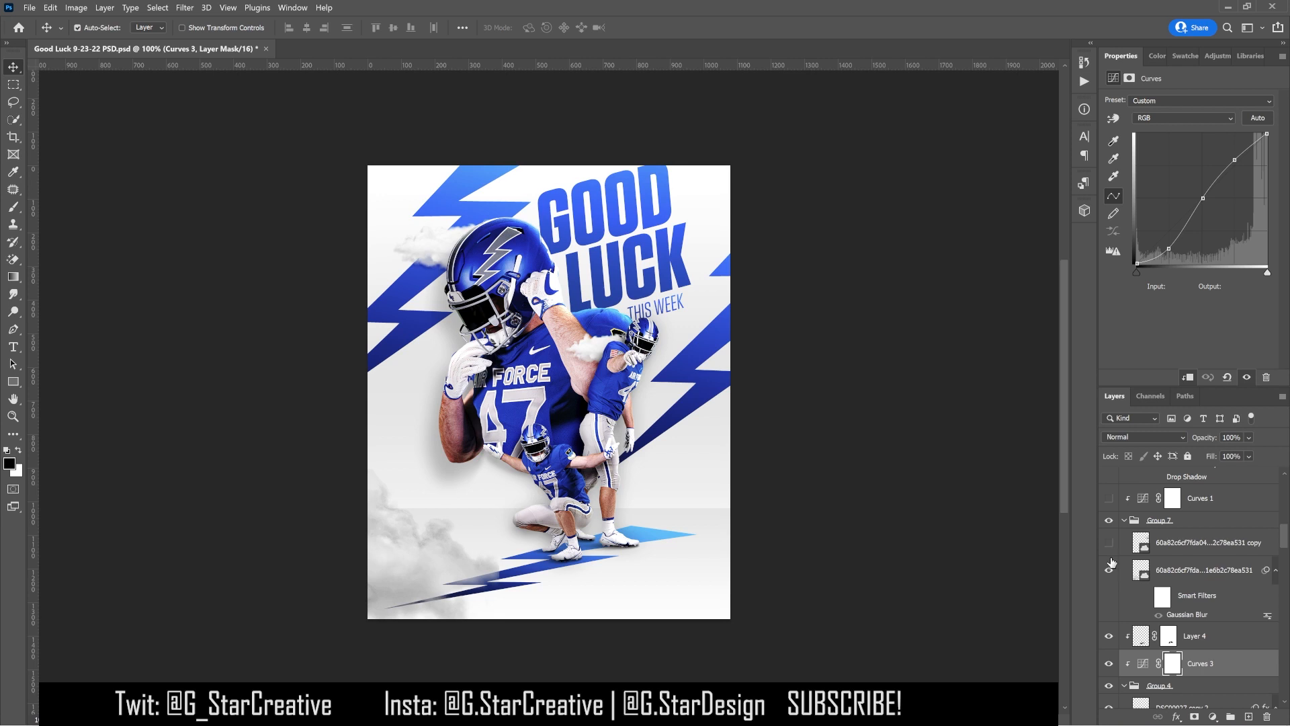
pyautogui.click(1109, 542)
# Toggle the clipped Curves 1 adjustment to compare its effect on the clouds, leaving it visible and selected
pyautogui.scroll(1, 1168, 563)
pyautogui.click(1109, 531)
pyautogui.click(1109, 532)
pyautogui.click(1109, 531)
pyautogui.click(1171, 540)
pyautogui.scroll(2, 1169, 544)
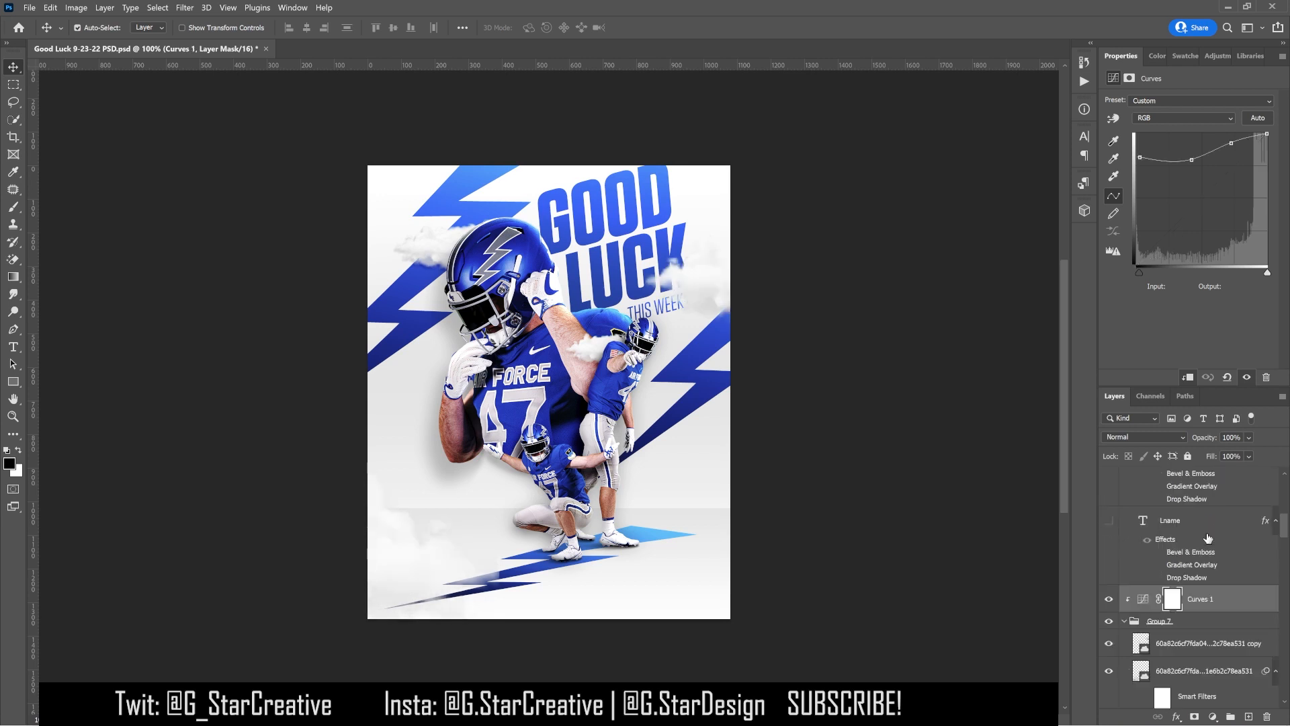
# Show the Lname and fname text layers in the NAME group
pyautogui.click(1109, 523)
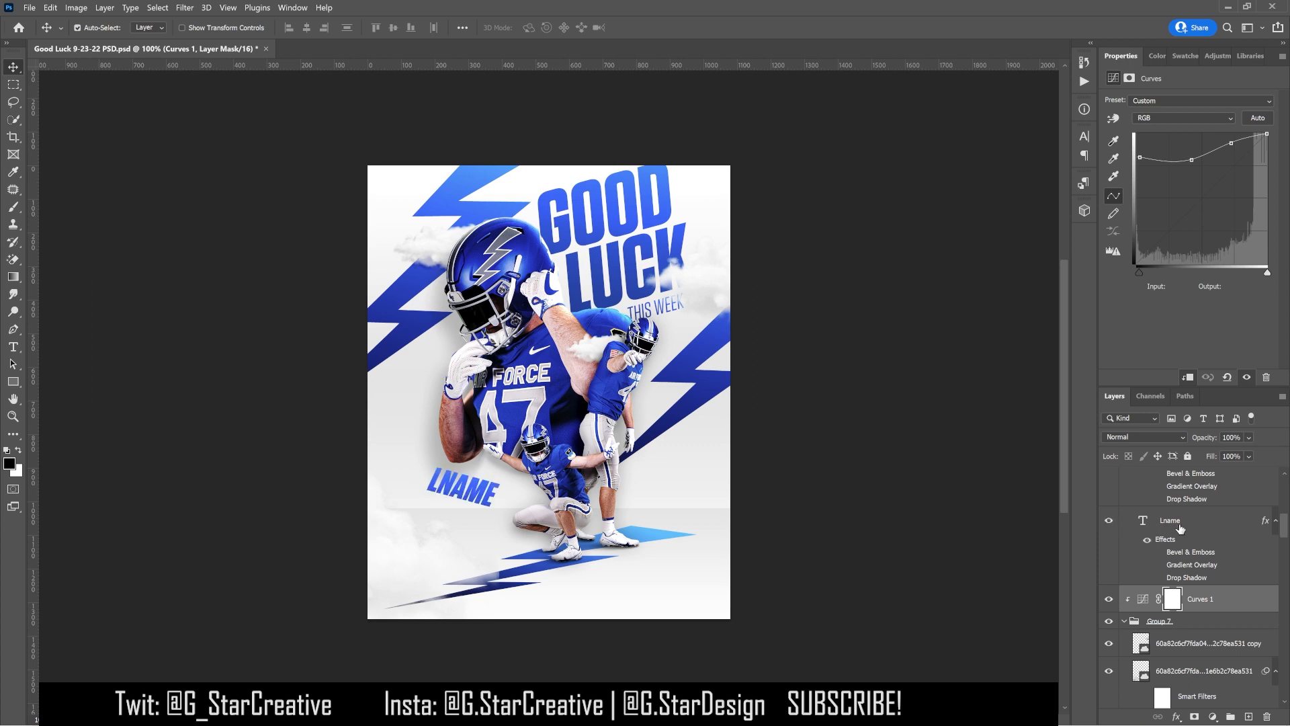
pyautogui.scroll(3, 1110, 538)
pyautogui.click(1109, 543)
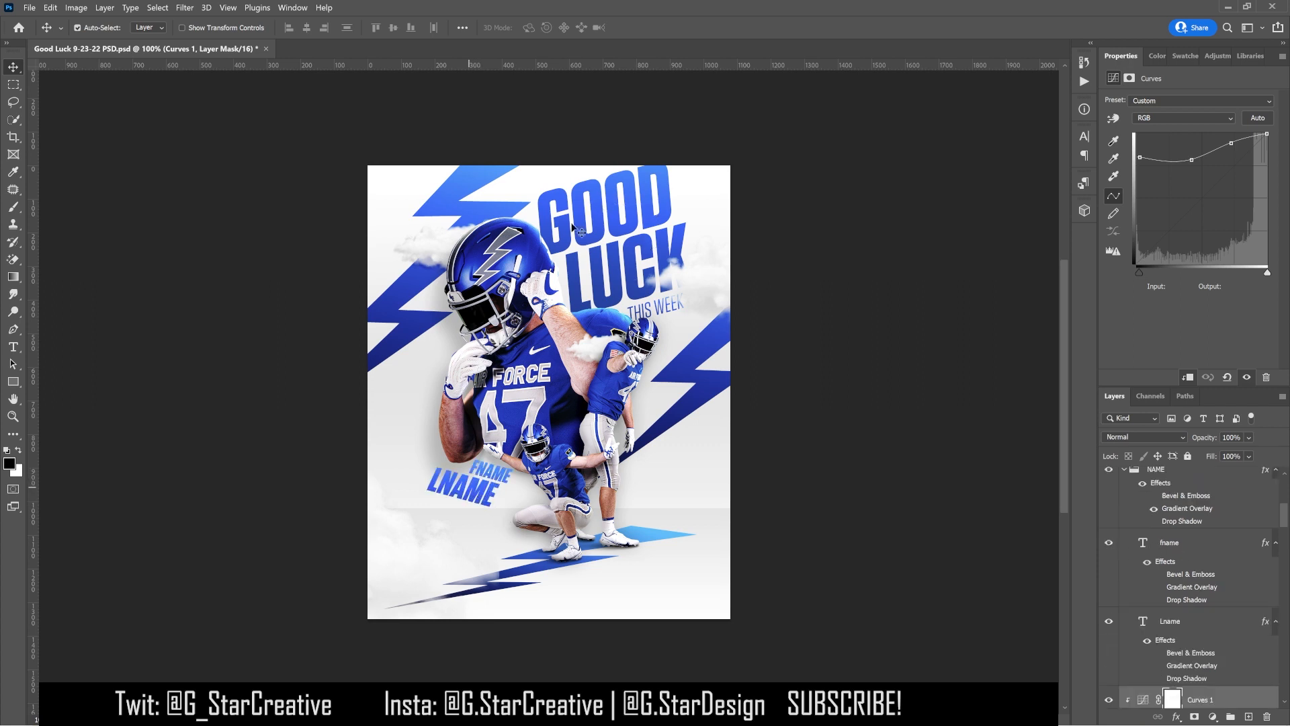
# Toggle the Hue/Saturation 2 adjustment to compare the desaturated skin tones, leaving it visible
pyautogui.scroll(5, 1183, 537)
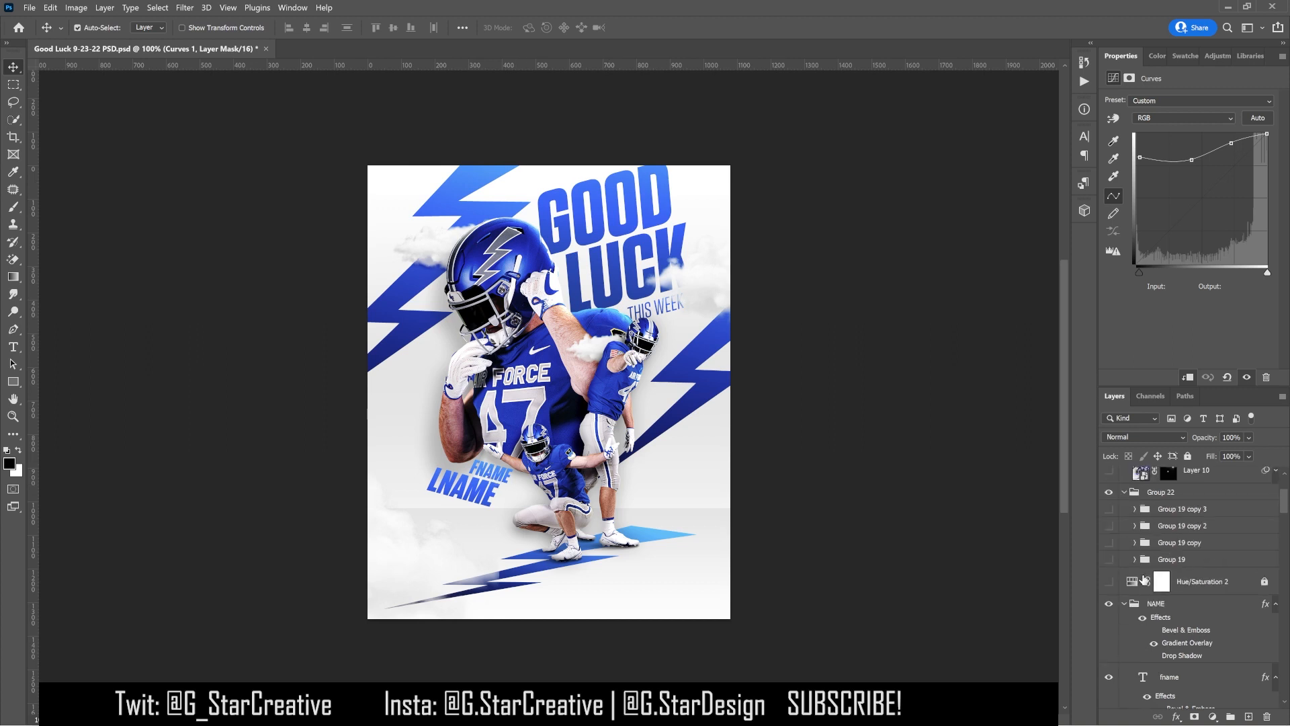
pyautogui.click(1109, 582)
pyautogui.click(1108, 585)
pyautogui.click(1108, 585)
# Show Group 19 and its three copies, and toggle Layer 10 for comparison, leaving it visible
pyautogui.scroll(2, 1113, 572)
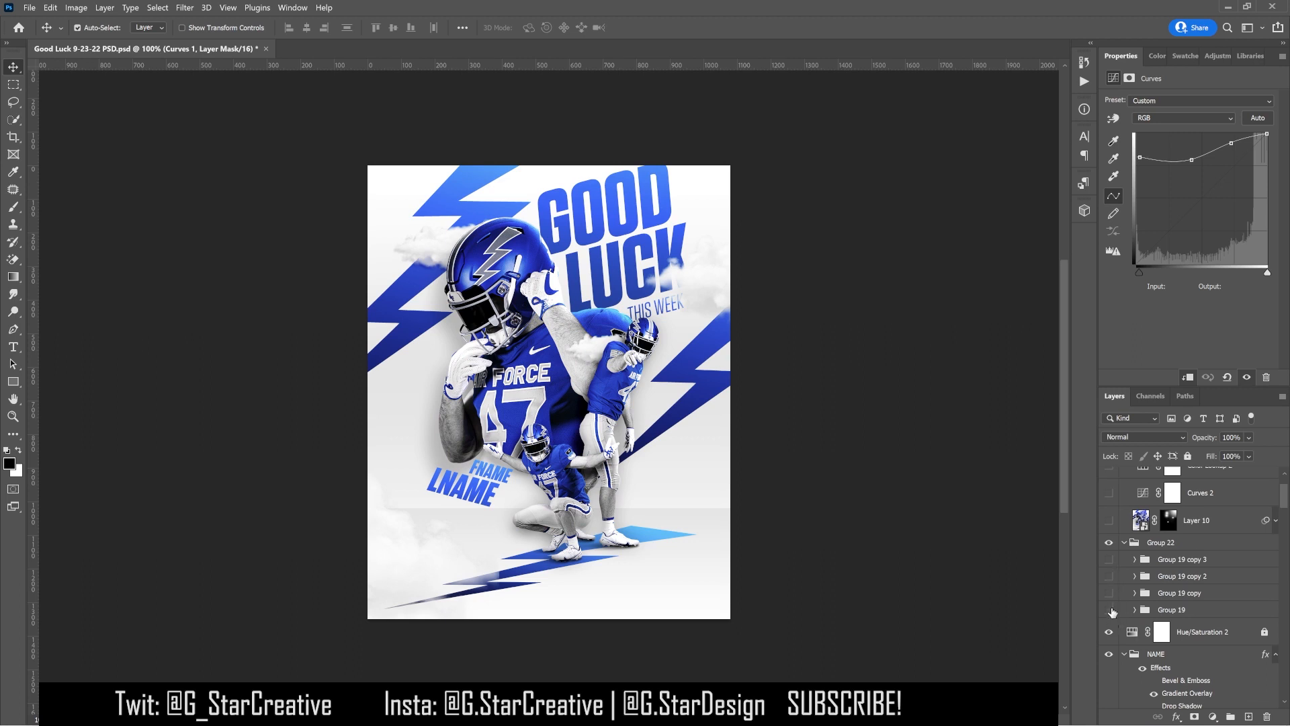
pyautogui.moveTo(1109, 610); pyautogui.dragTo(1110, 560)
pyautogui.scroll(2, 1174, 573)
pyautogui.click(1109, 581)
pyautogui.click(1109, 582)
pyautogui.click(1109, 582)
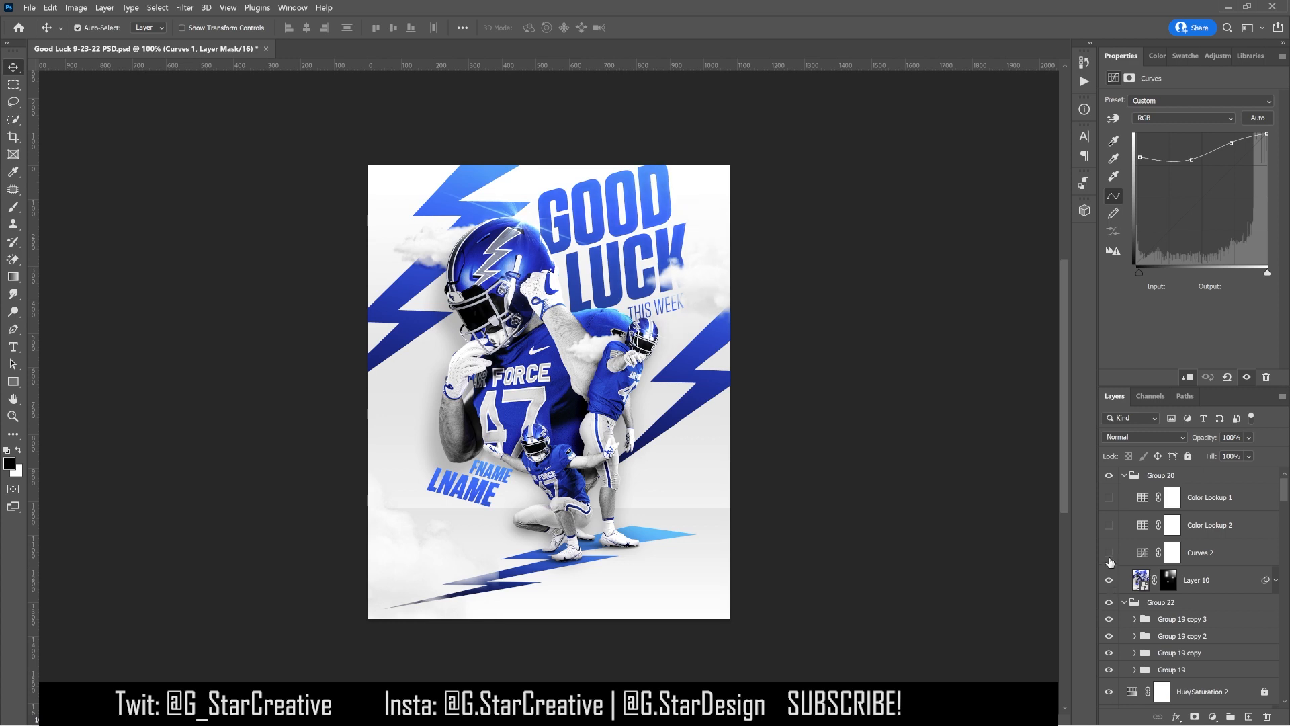
# Show the Curves 2, Color Lookup 2 and Color Lookup 1 adjustments in Group 20
pyautogui.click(1109, 553)
pyautogui.click(1110, 526)
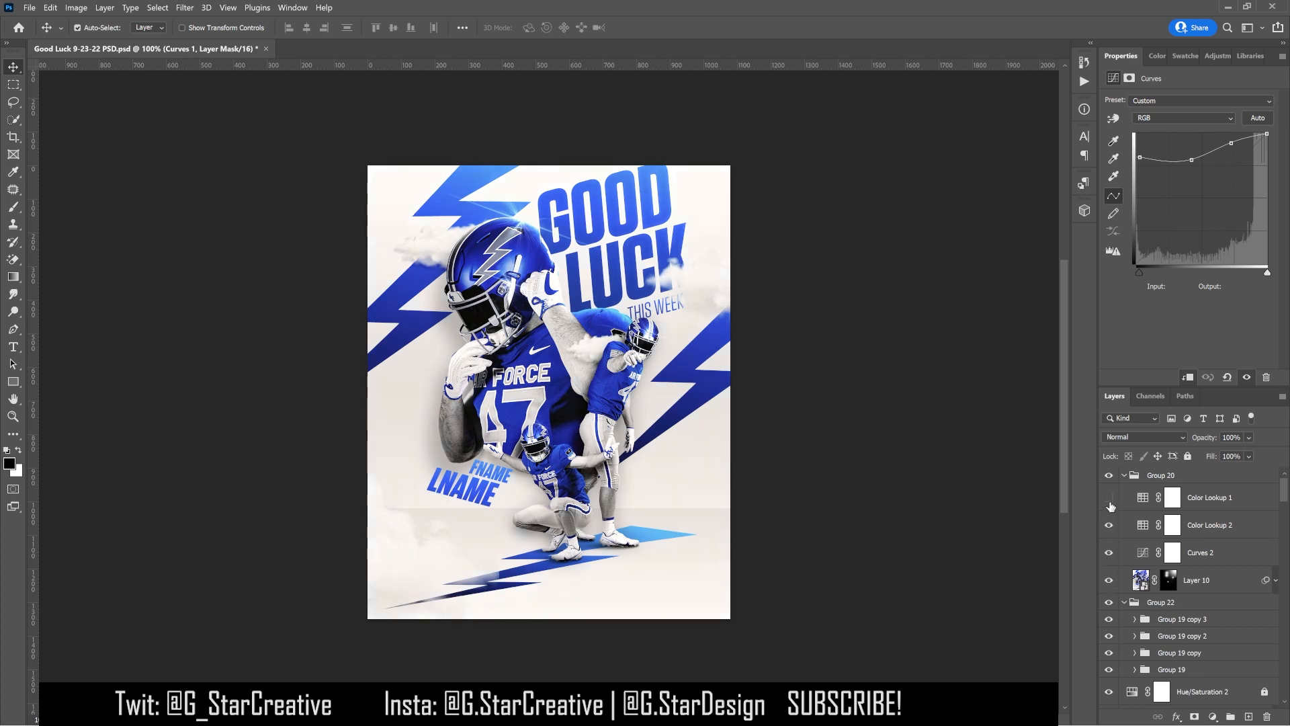
pyautogui.click(1110, 499)
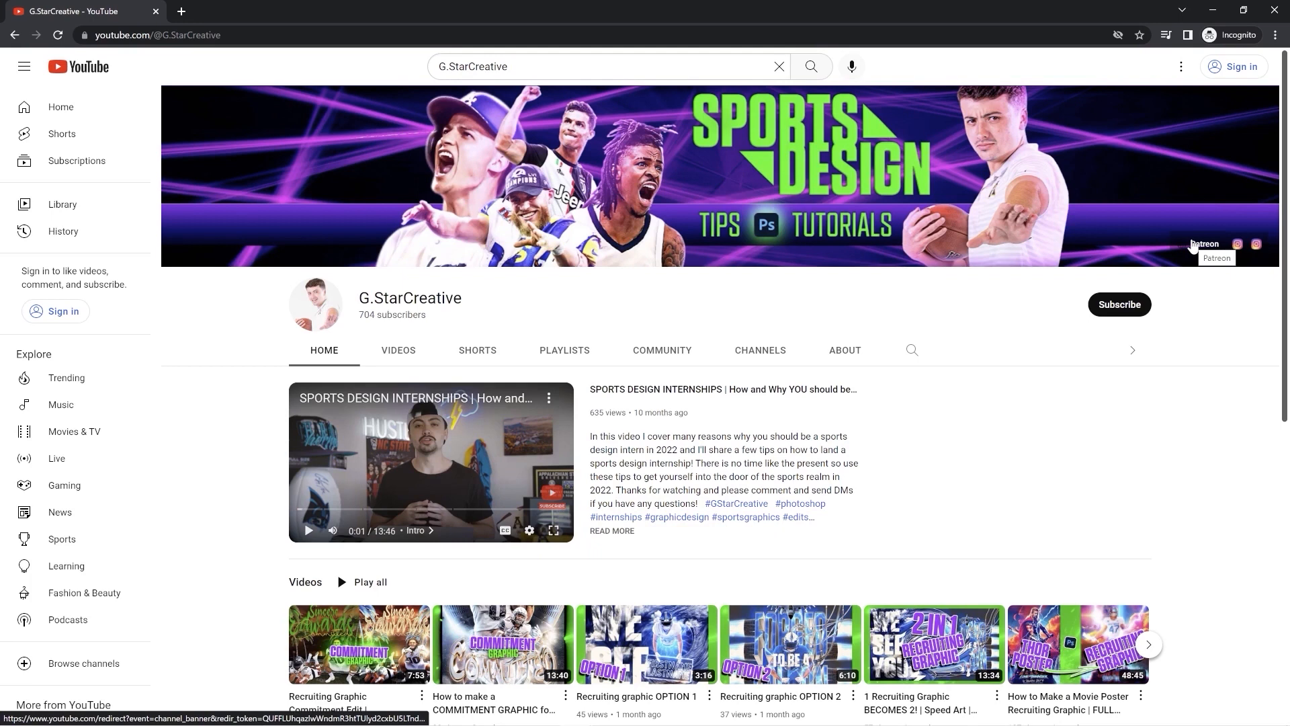
# Open the Patreon page linked in the G.StarCreative YouTube banner and look through its membership levels and recent posts
pyautogui.click(1193, 246)
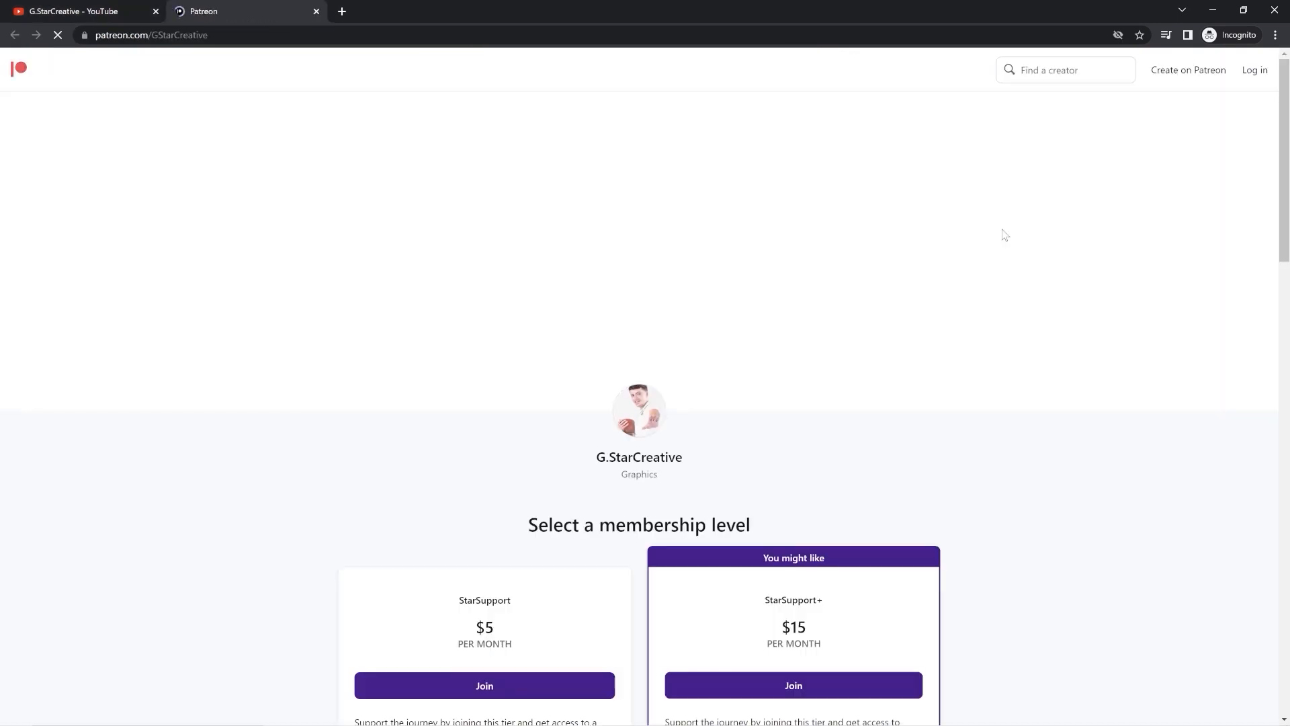
pyautogui.scroll(-3, 1013, 466)
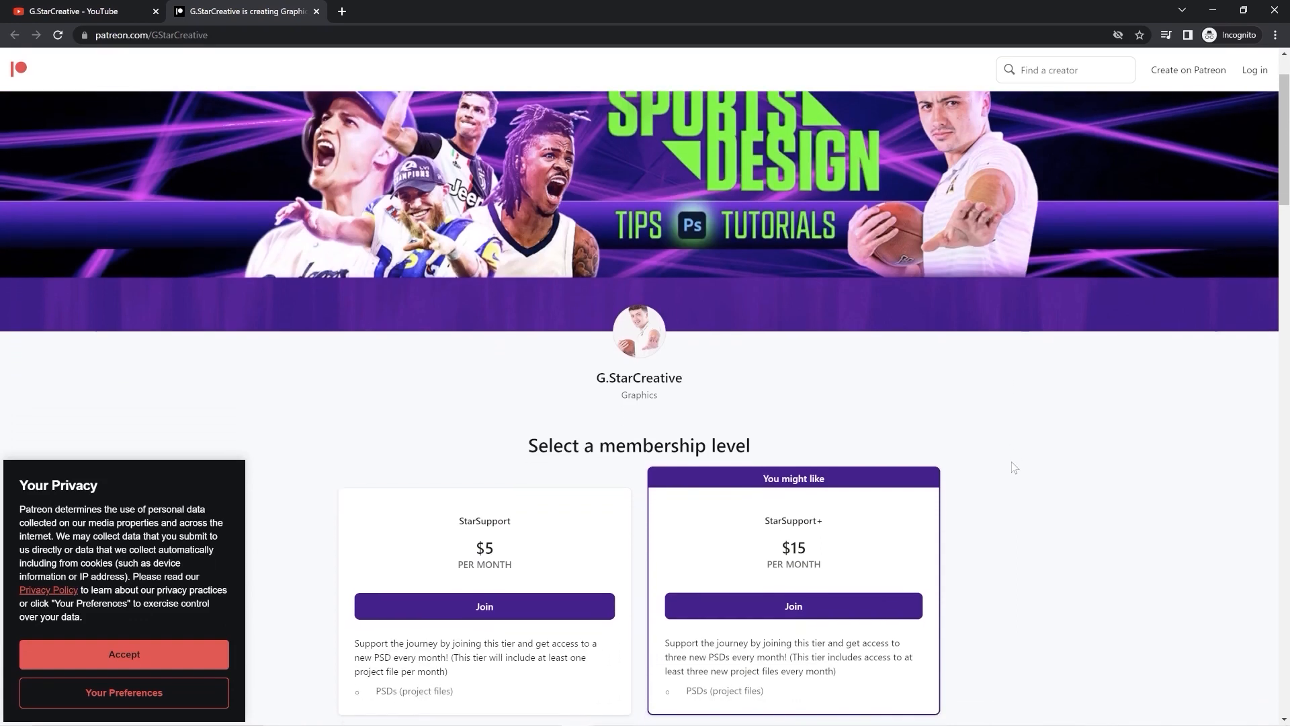
pyautogui.scroll(-3, 1014, 467)
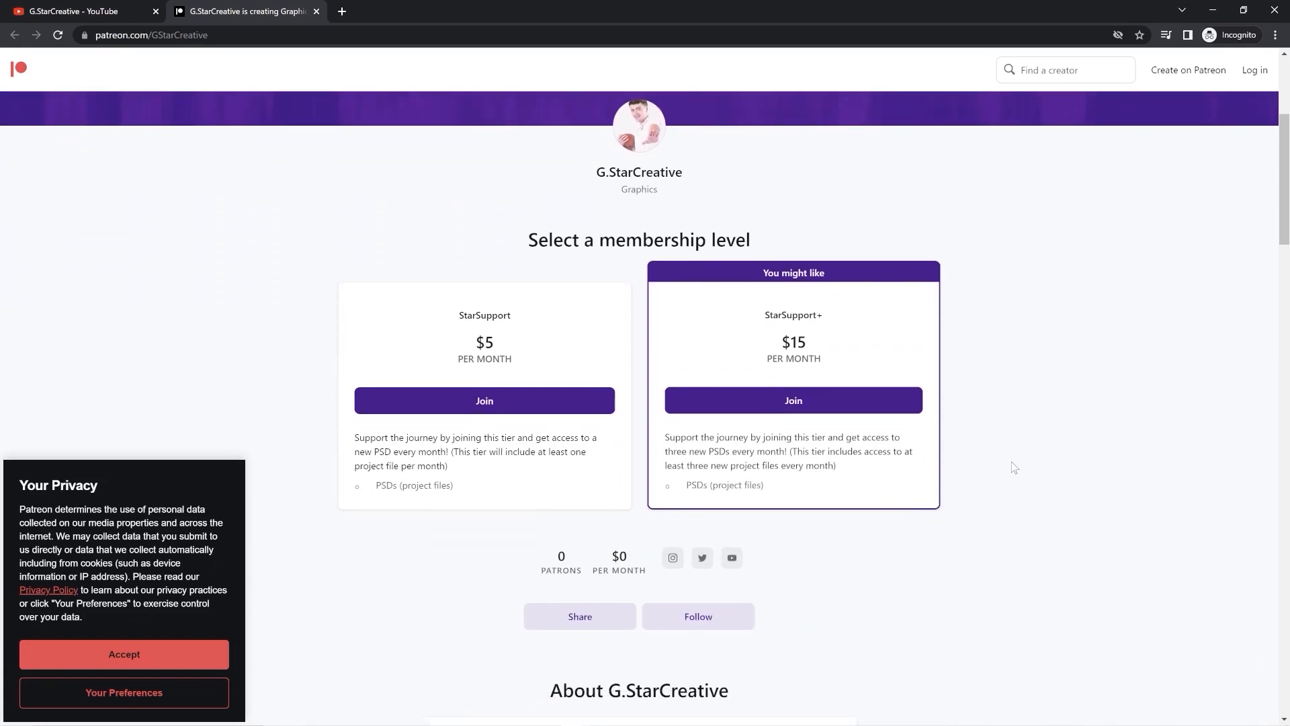
pyautogui.scroll(-3, 1014, 467)
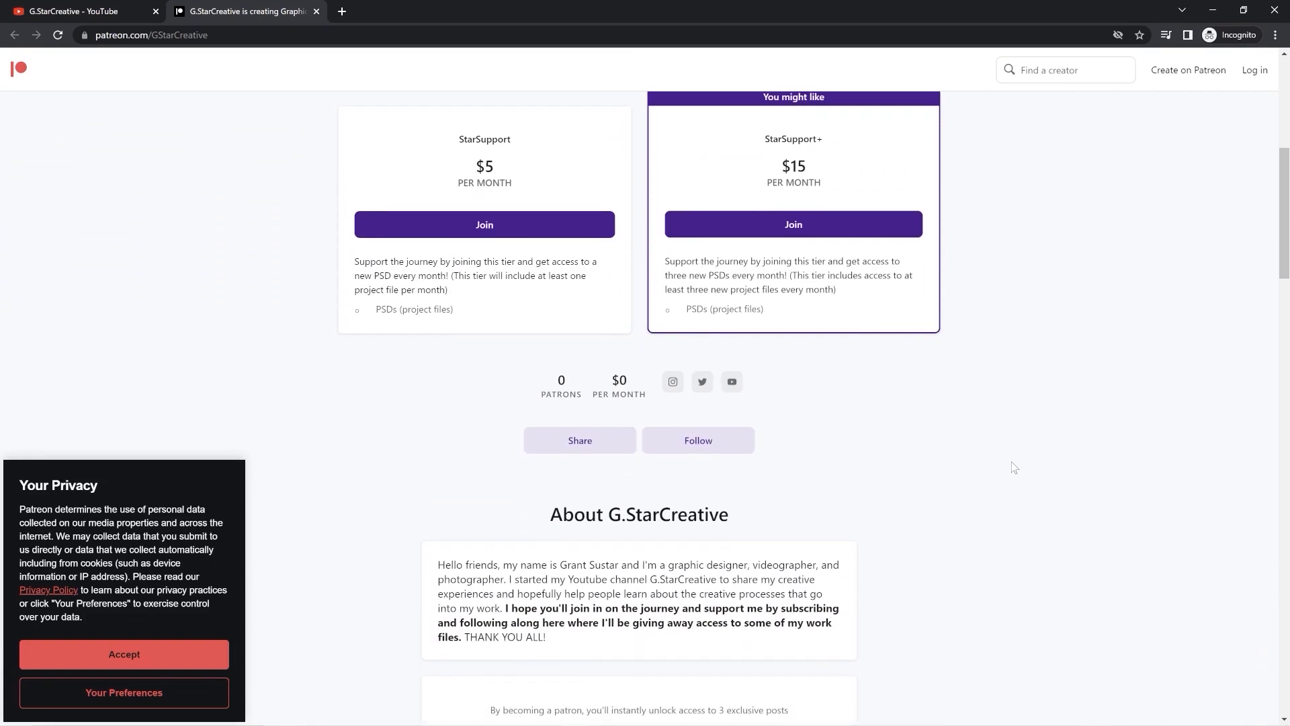
pyautogui.scroll(-5, 1015, 467)
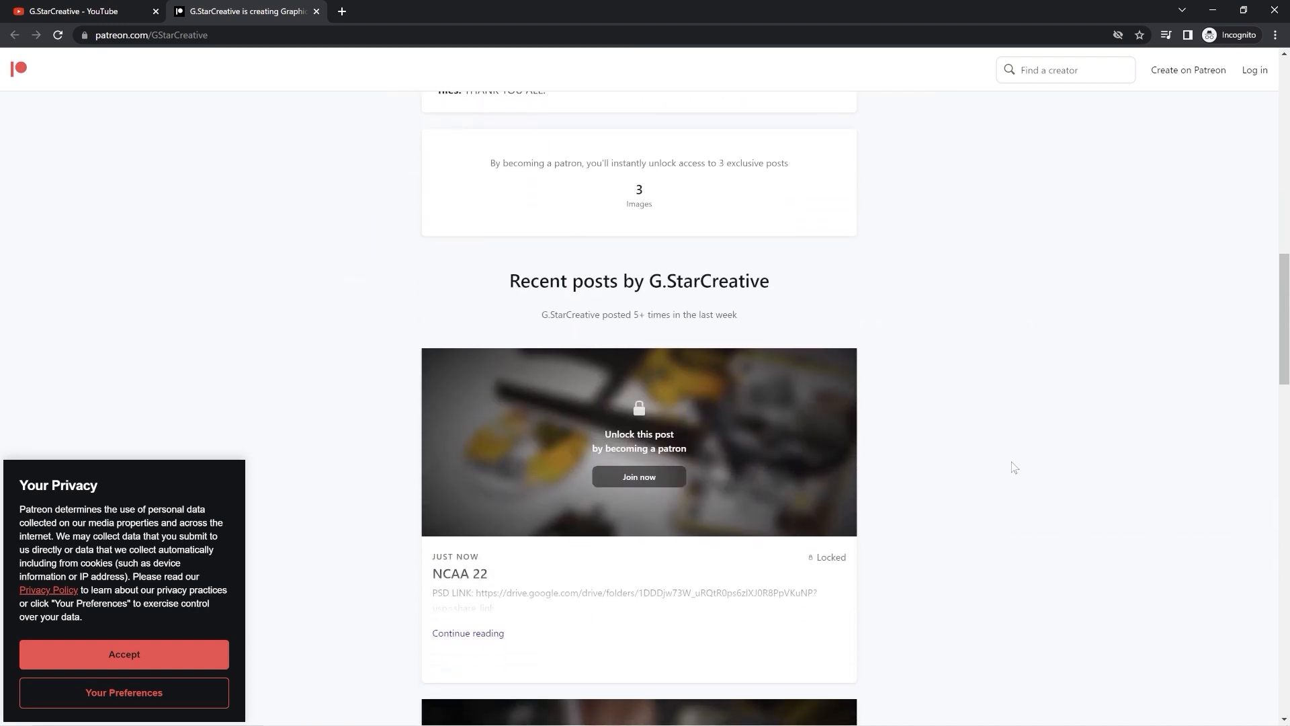
pyautogui.scroll(-1, 1014, 467)
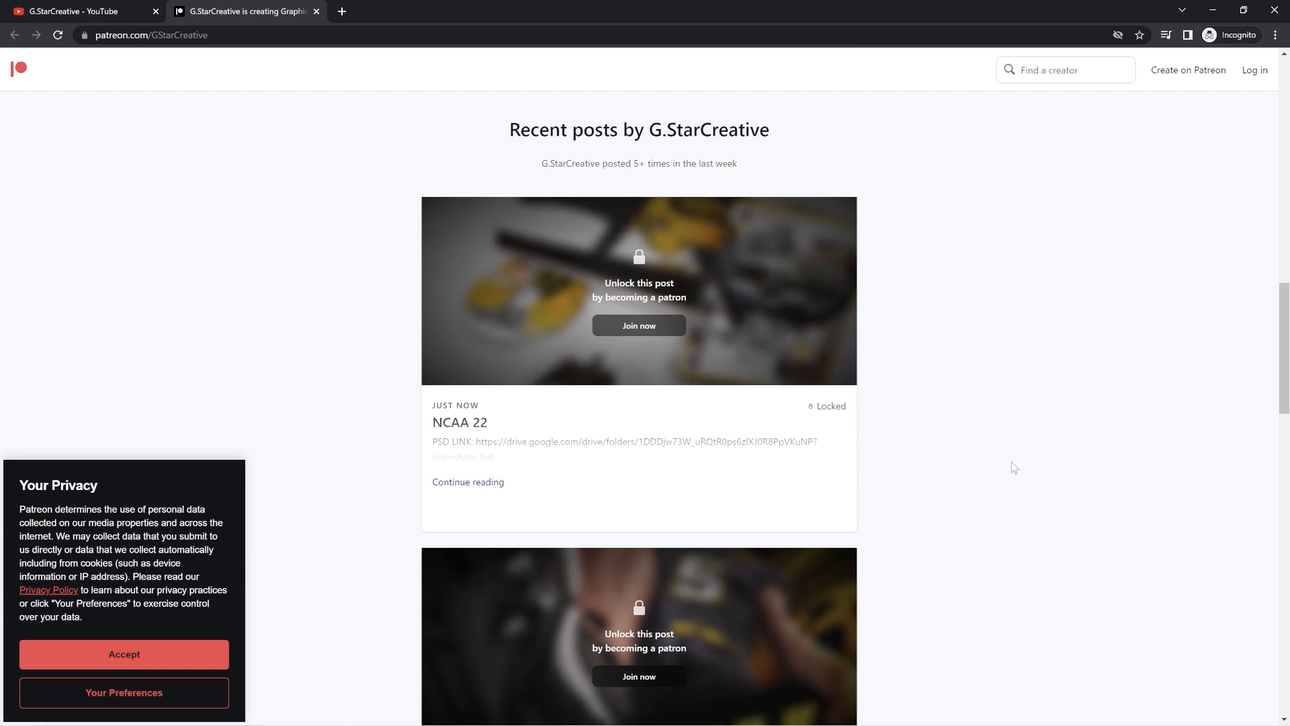
pyautogui.scroll(-1, 1014, 467)
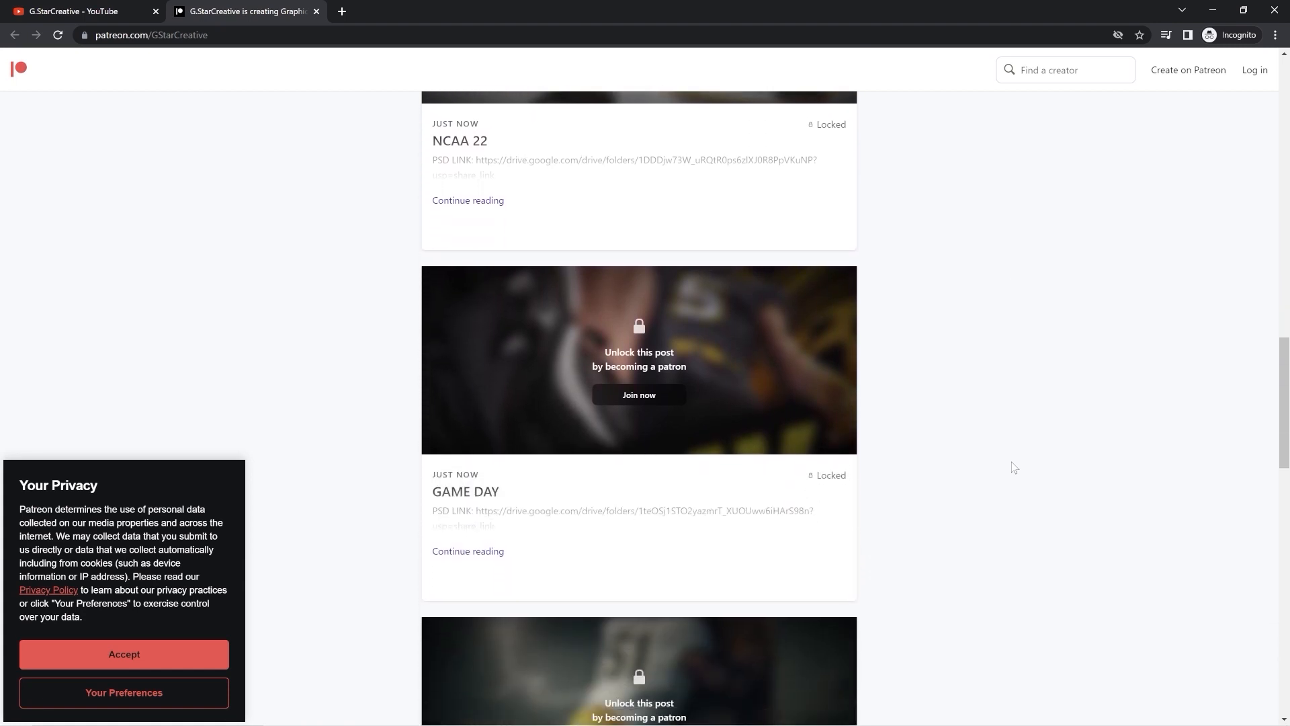
pyautogui.scroll(-10, 1015, 467)
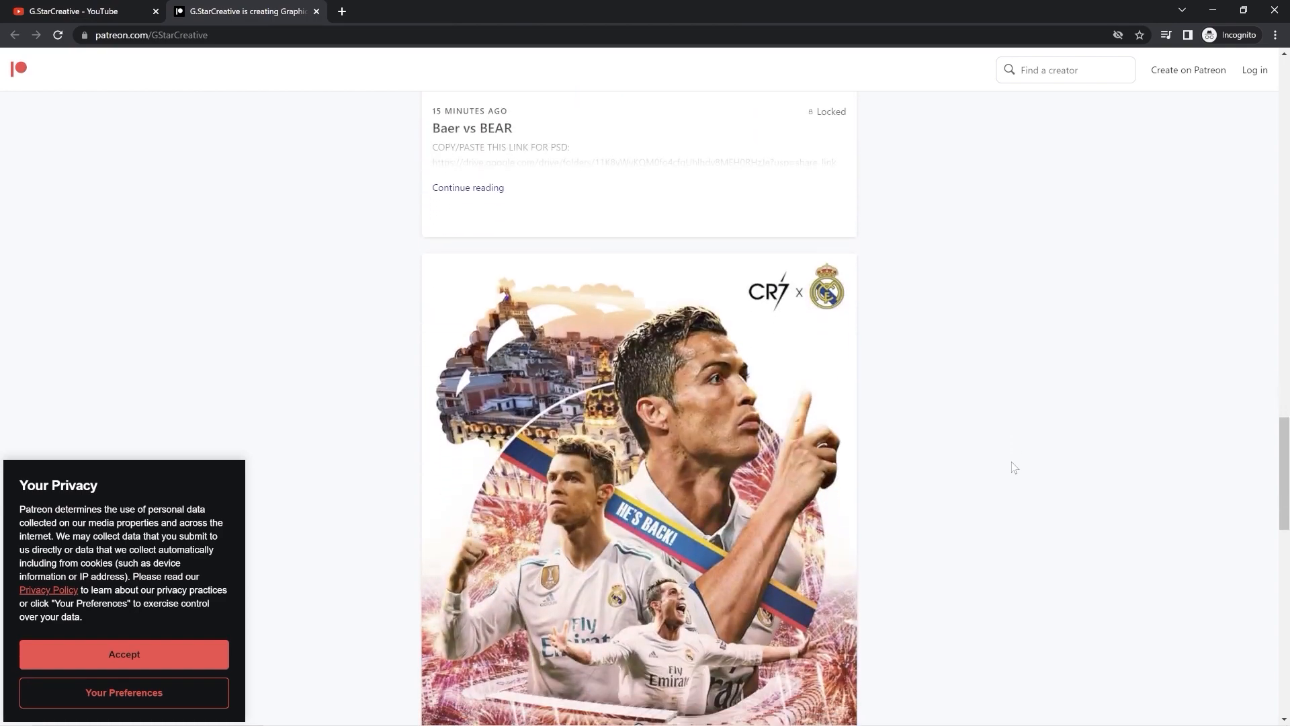